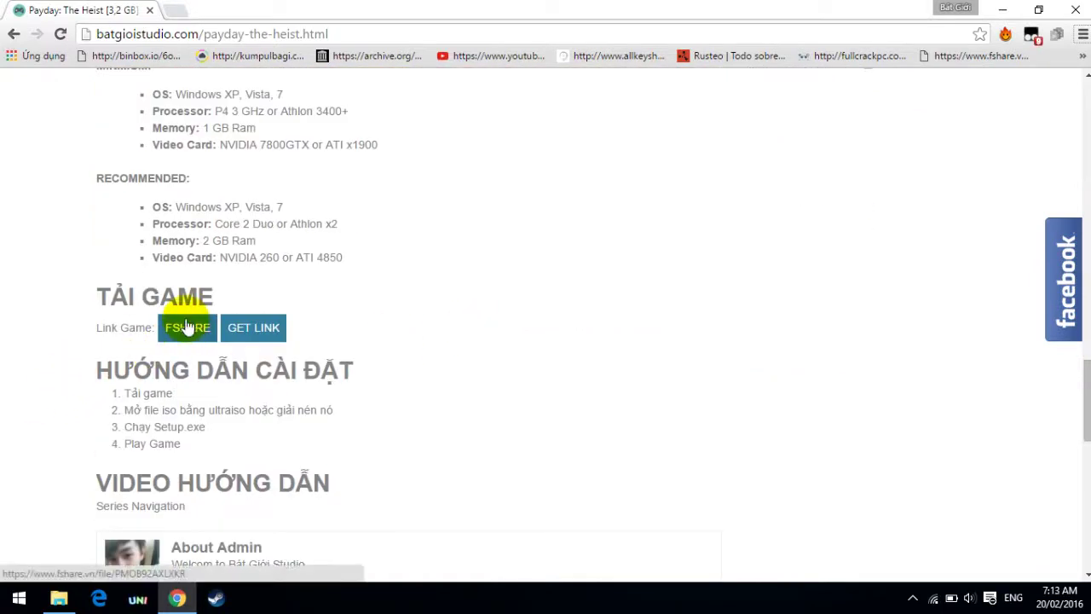
Step: Switch to File Explorer and mount PayDay The Heist.iso from the test folder on the GAME (D:) drive
scroll(85, 401, down, 1)
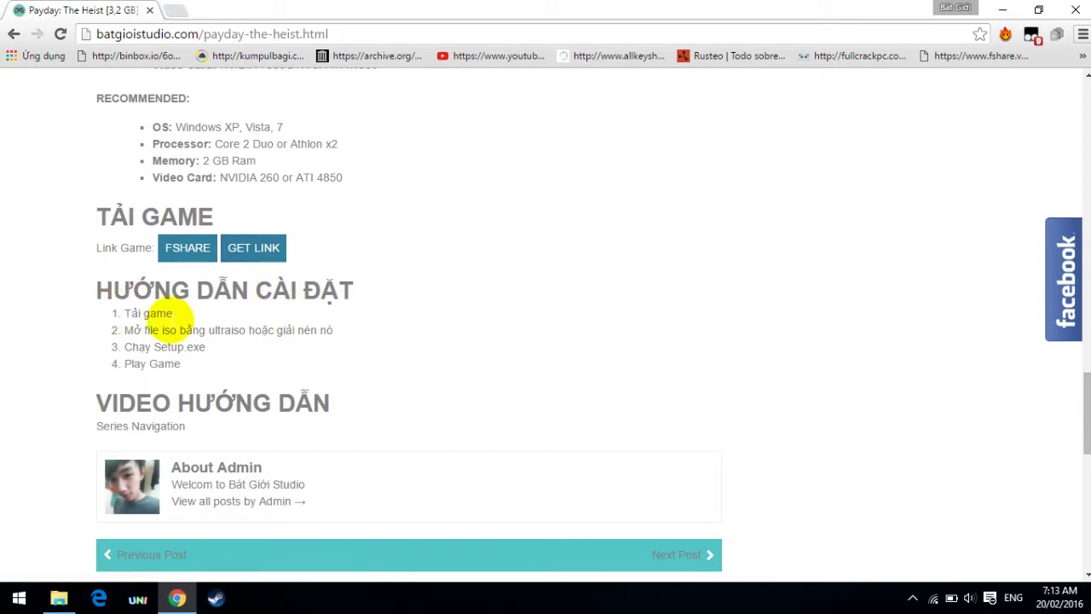
click(59, 598)
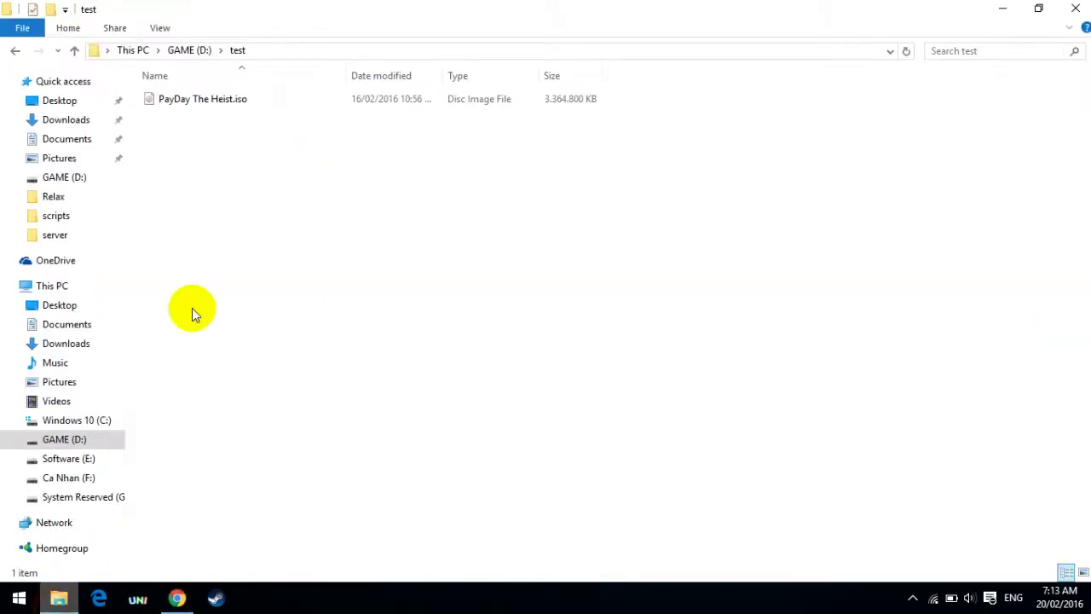
click(238, 109)
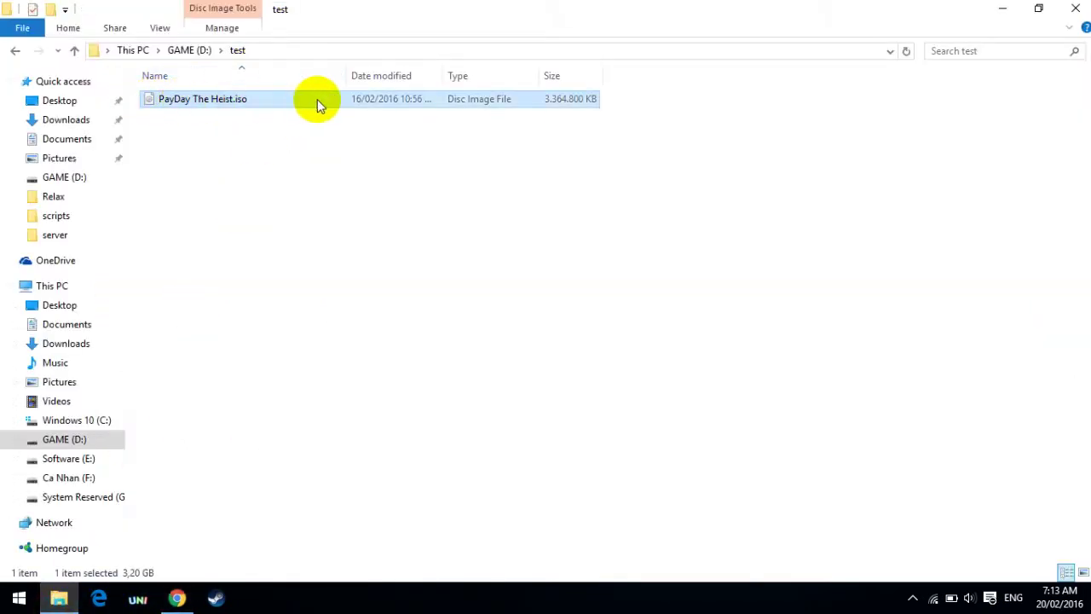
right_click(320, 168)
click(362, 231)
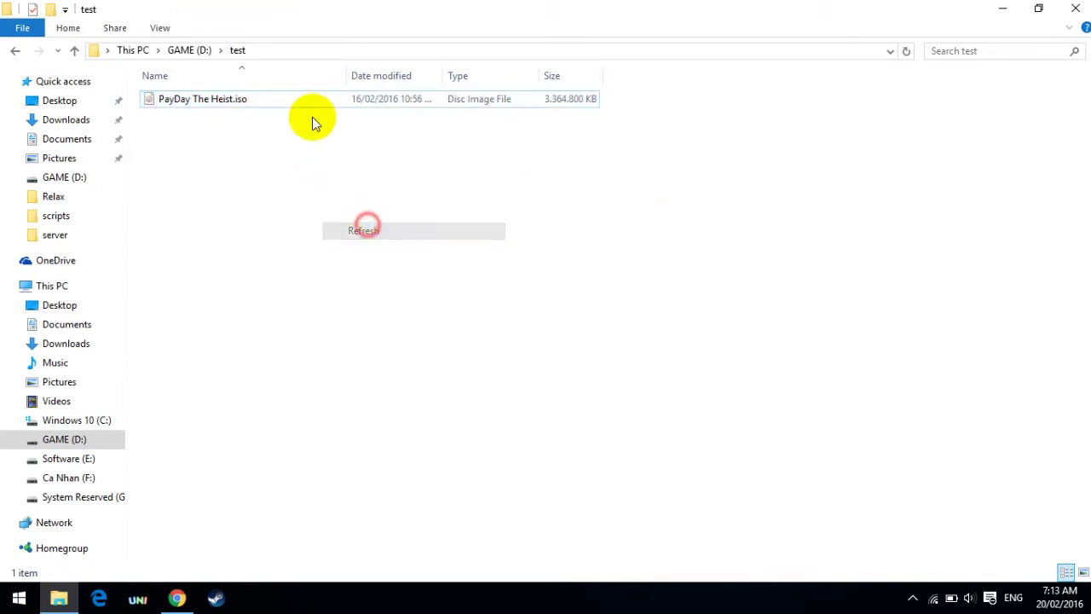
right_click(304, 101)
click(201, 99)
right_click(205, 103)
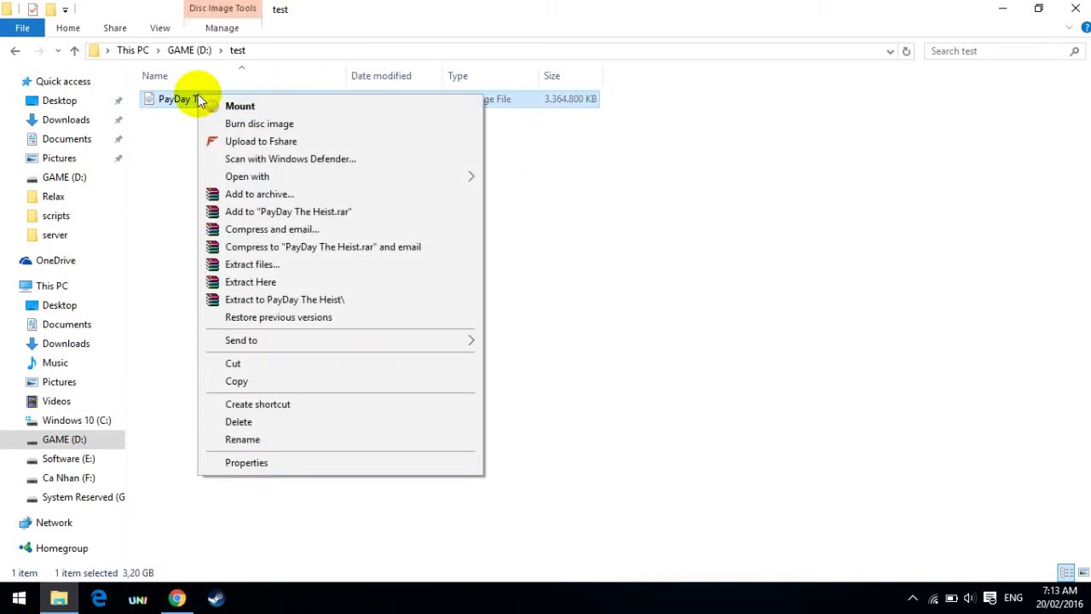
click(205, 106)
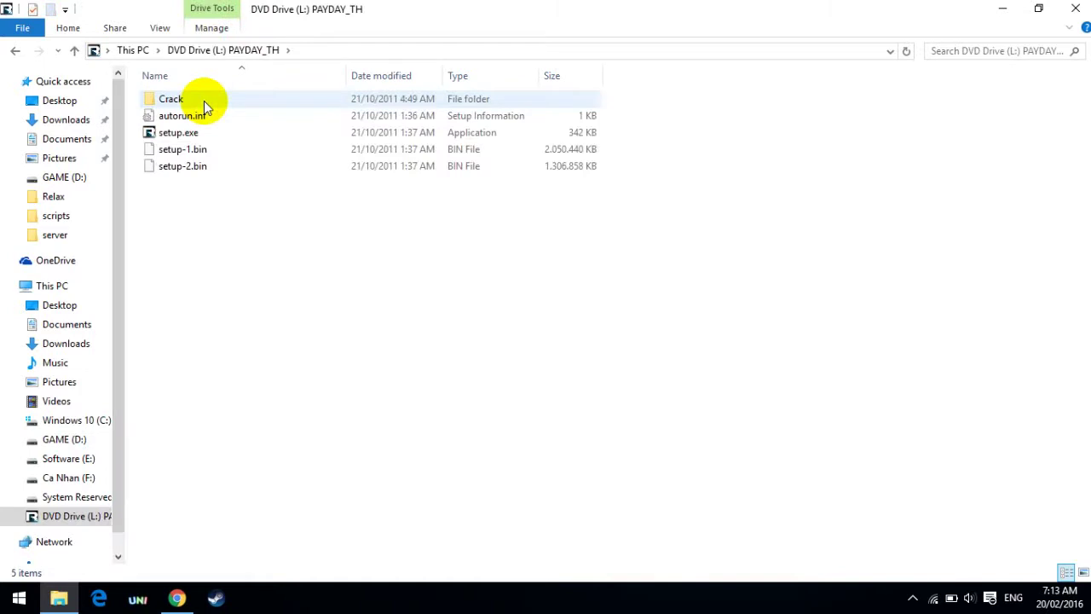
Step: Return to the test folder and review the options for opening or extracting PayDay The Heist.iso
click(12, 55)
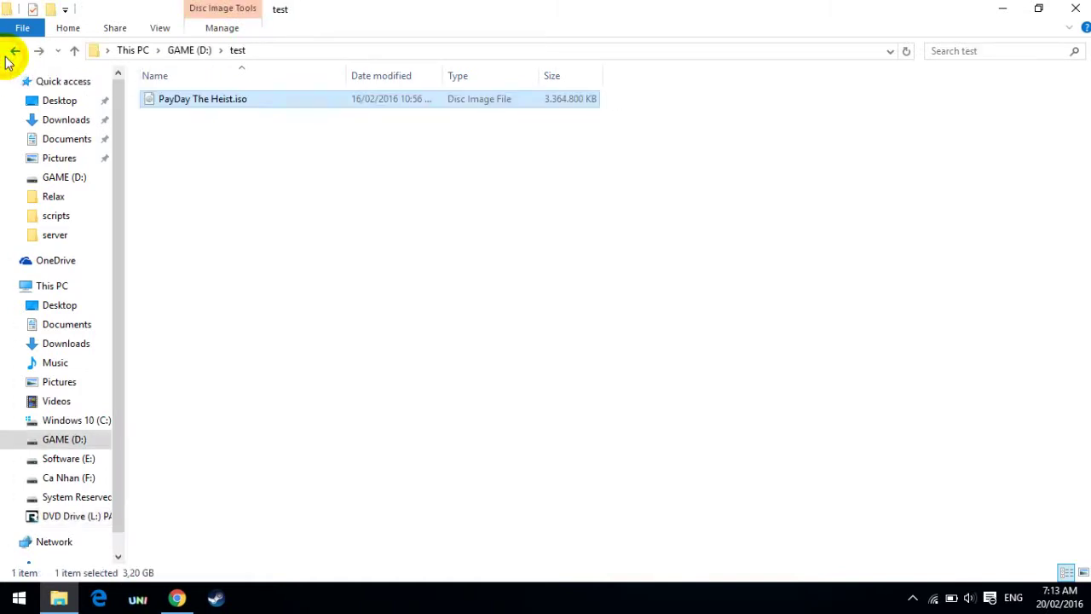
right_click(282, 106)
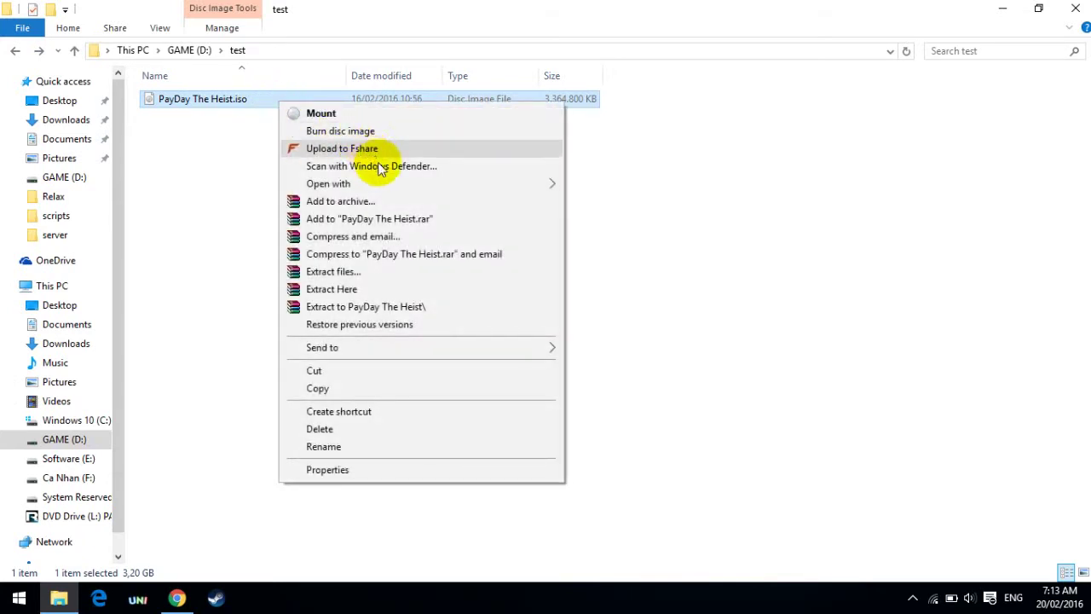
mouse_move(328, 183)
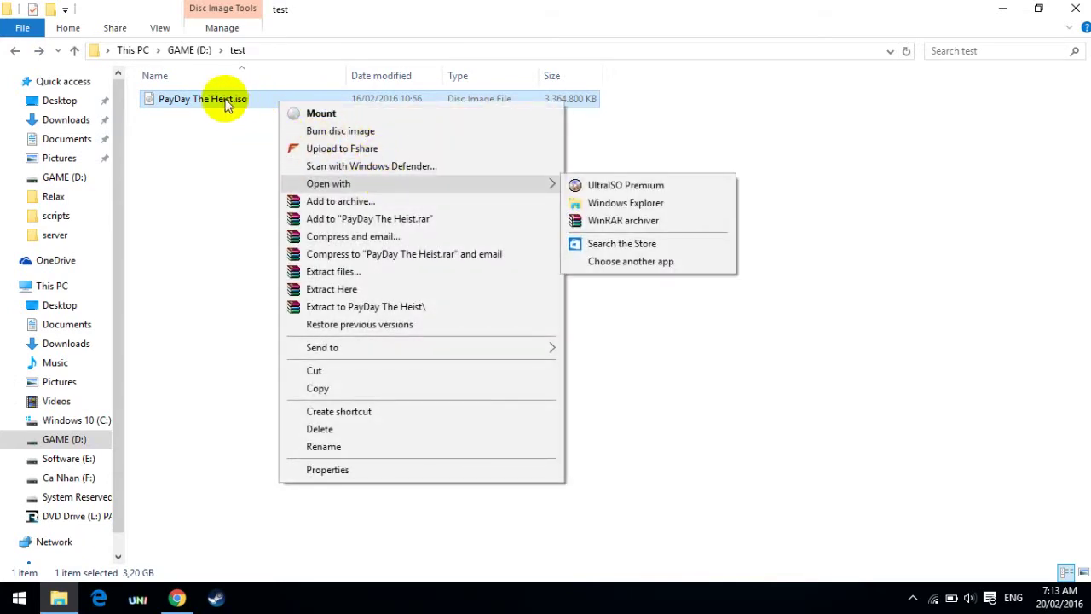
double_click(226, 100)
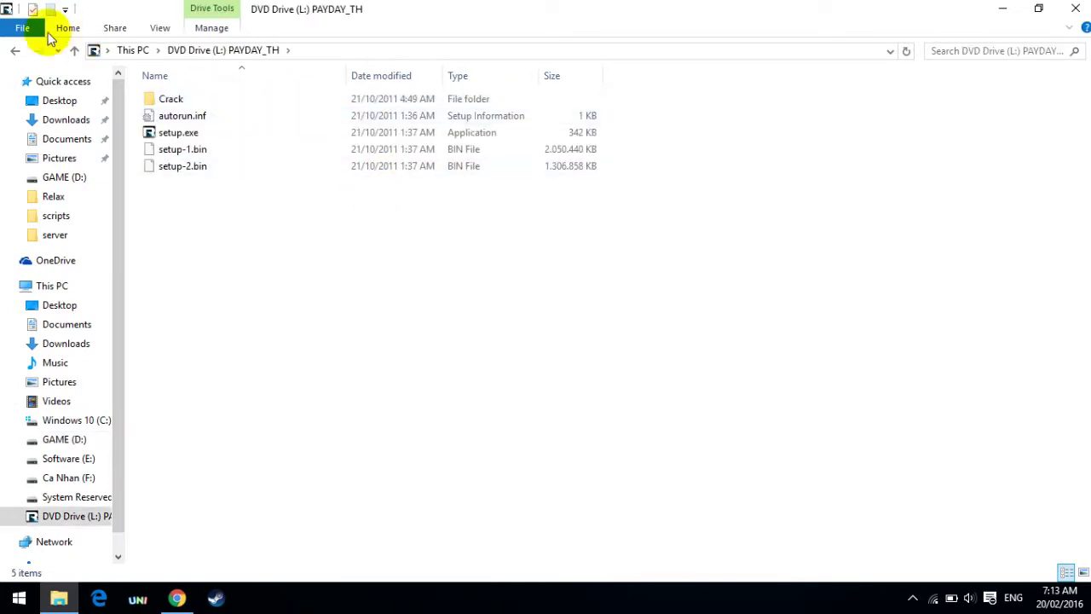
click(19, 54)
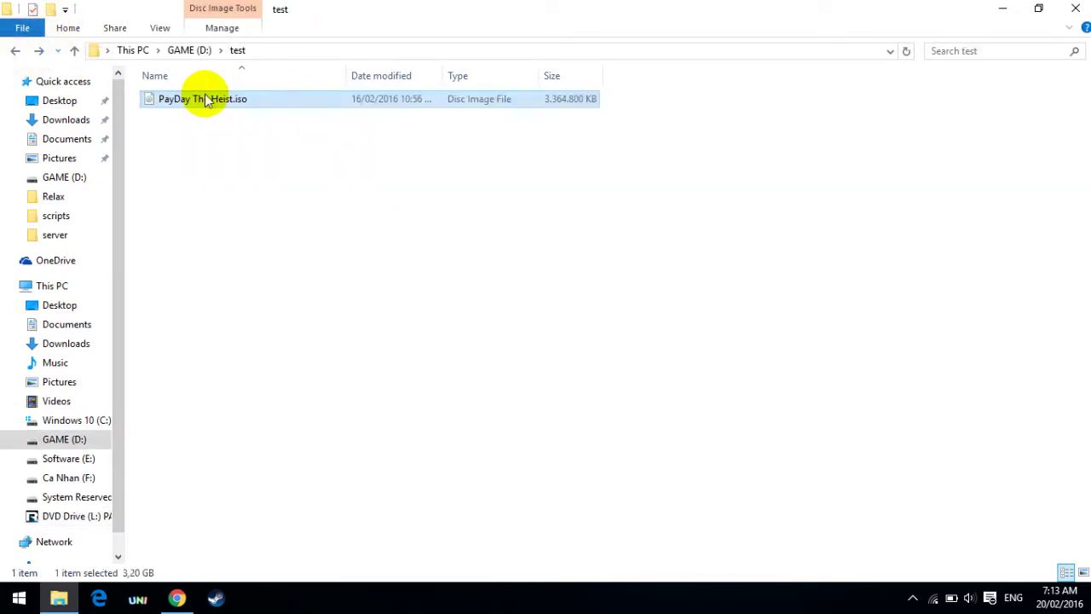
double_click(204, 99)
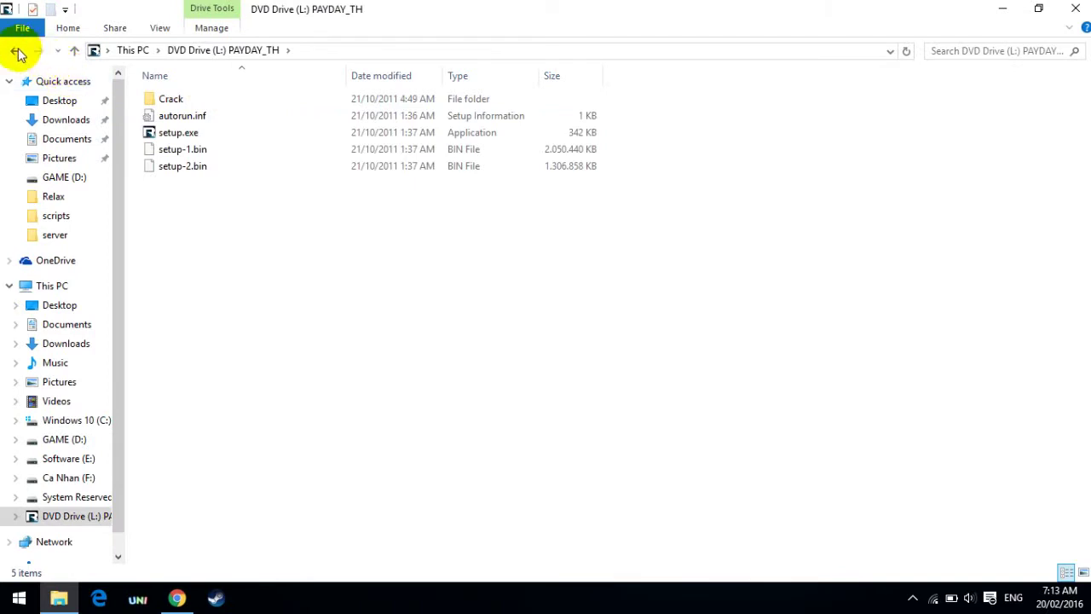
click(18, 54)
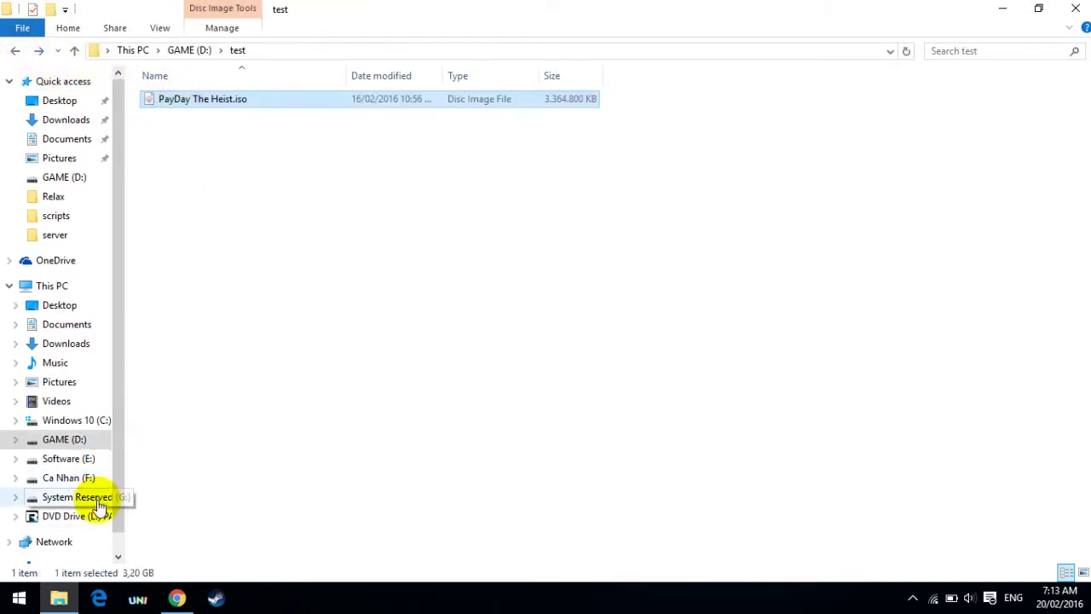
right_click(241, 111)
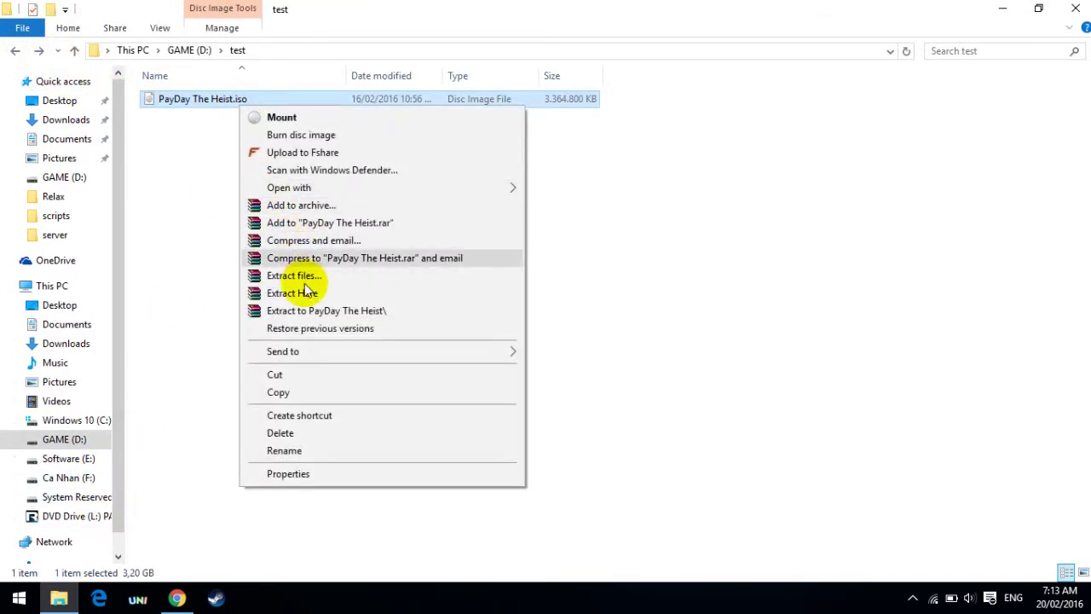
click(182, 227)
Step: Open the mounted DVD Drive (L:) PAYDAY_TH and refresh its file list
right_click(182, 224)
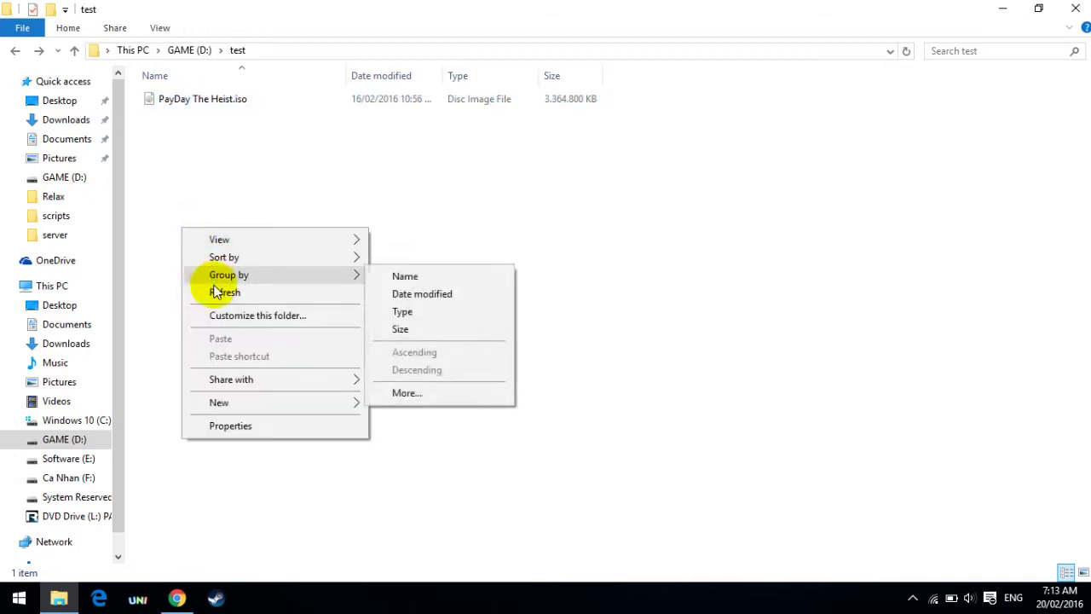
click(209, 290)
click(87, 518)
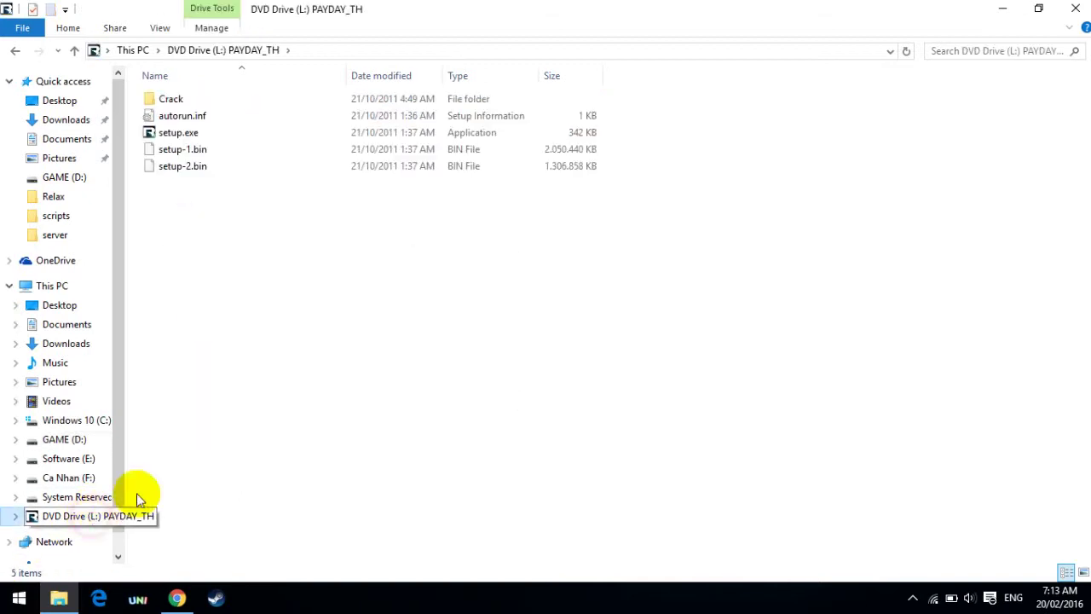
right_click(262, 274)
mouse_move(313, 305)
click(314, 337)
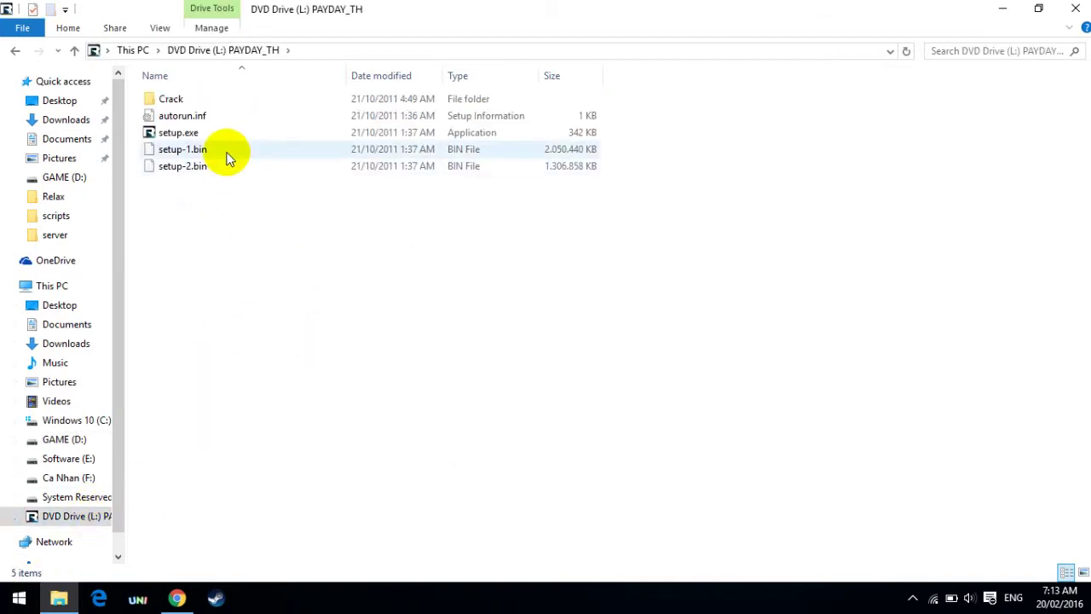
Step: Run setup.exe from the mounted disc, allow it to make changes to the PC and acknowledge its opening notice
double_click(228, 132)
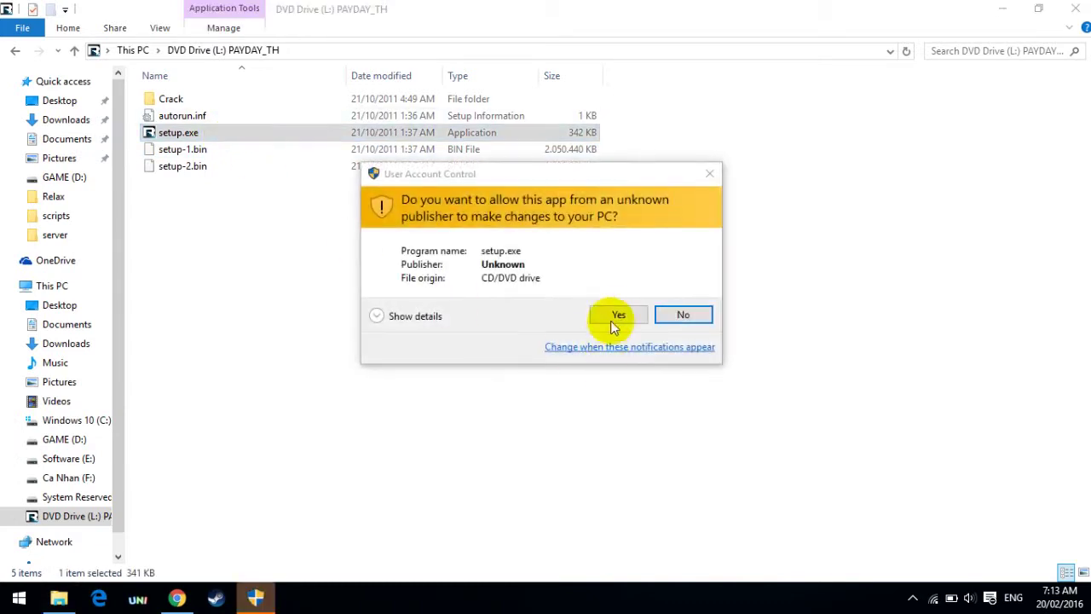
click(614, 313)
click(669, 355)
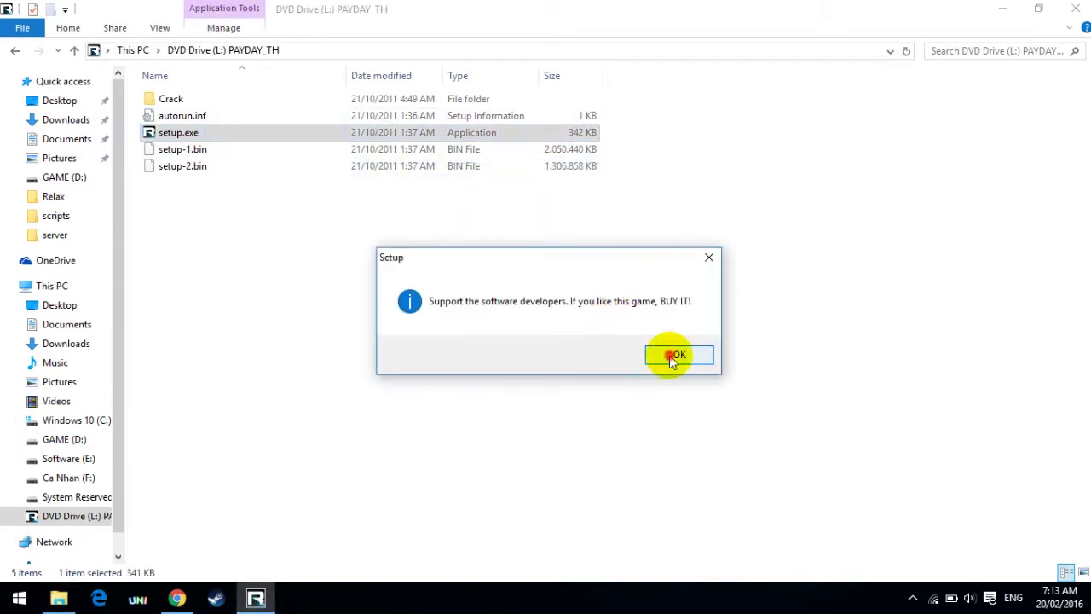
Step: Start installing the game in C:\Program Files (x86)\Payday The Heist, keeping the desktop and start menu icon options
click(632, 428)
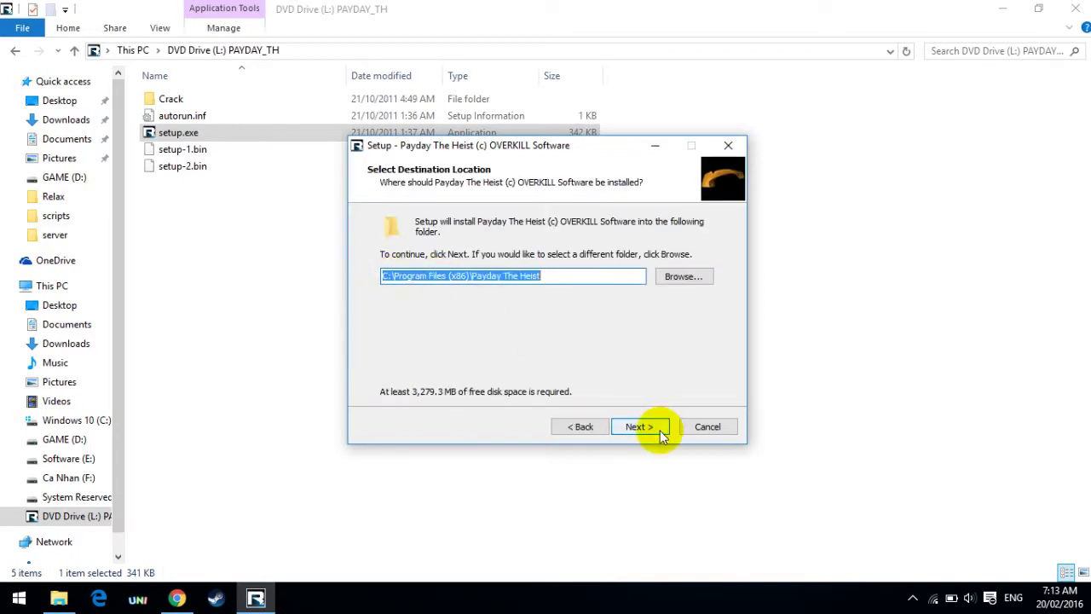
click(640, 429)
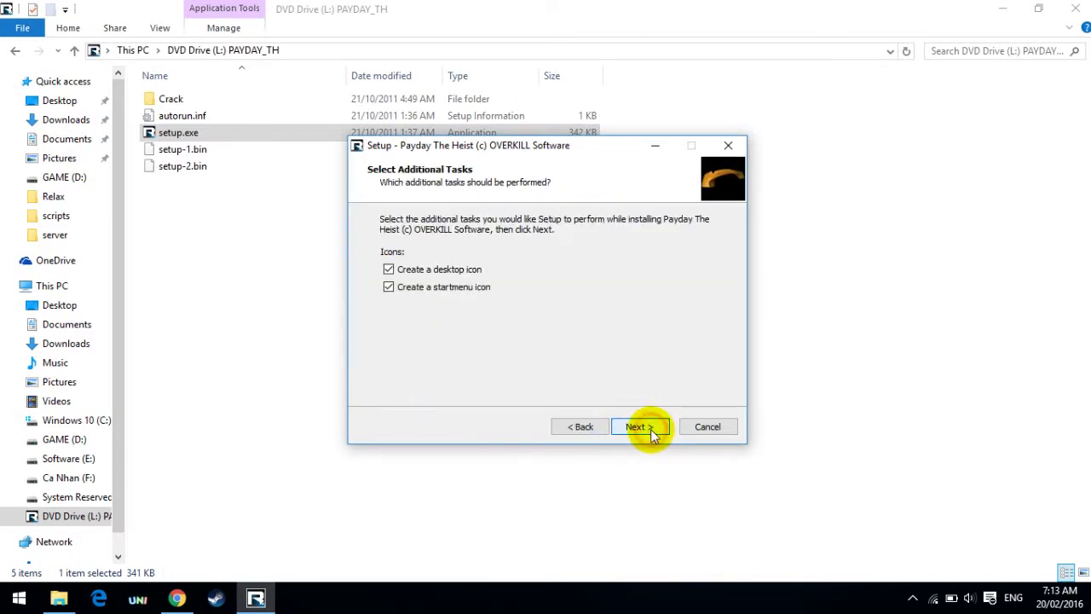
click(640, 427)
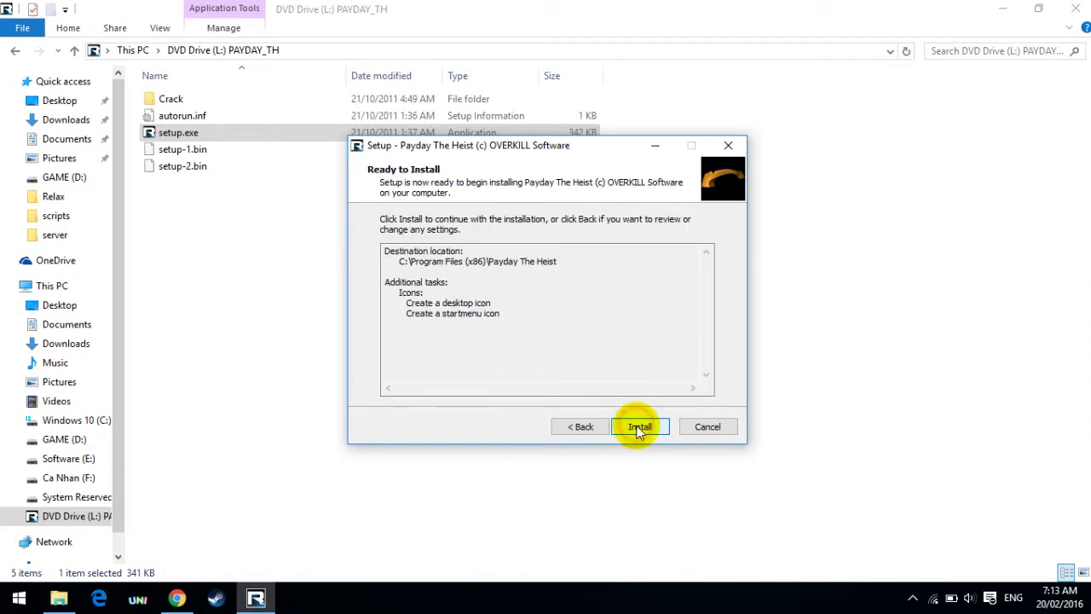
click(638, 428)
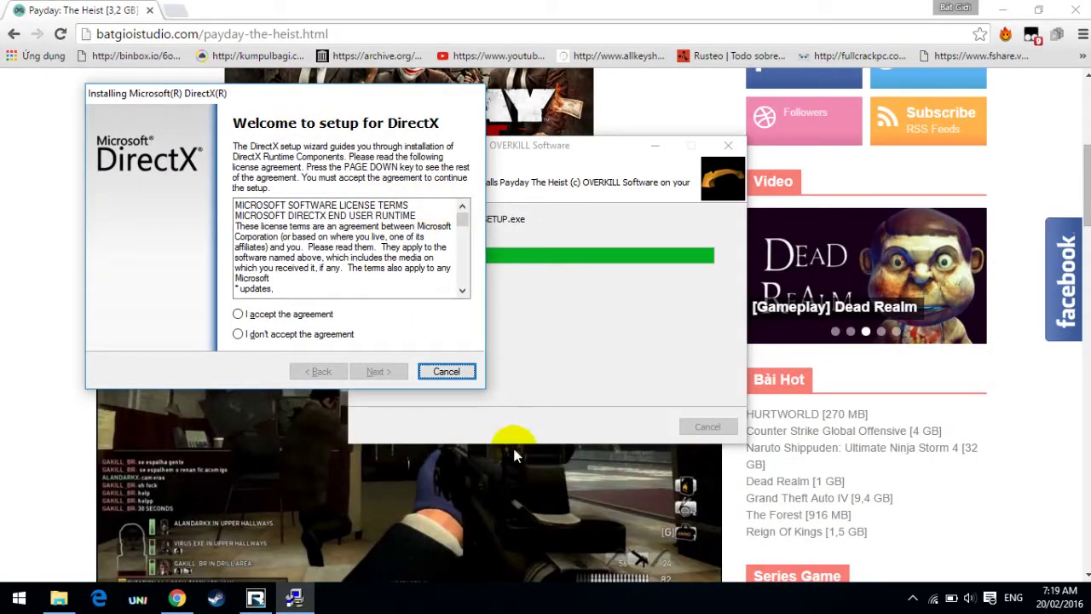
Step: Accept the DirectX license agreement and start installing the DirectX runtime components
click(930, 602)
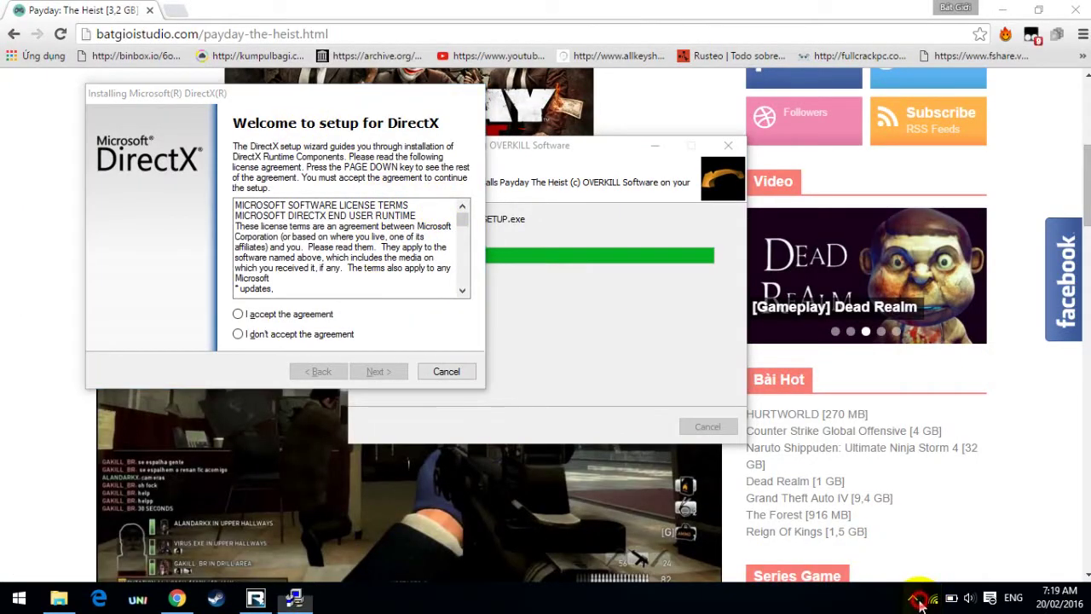
click(300, 314)
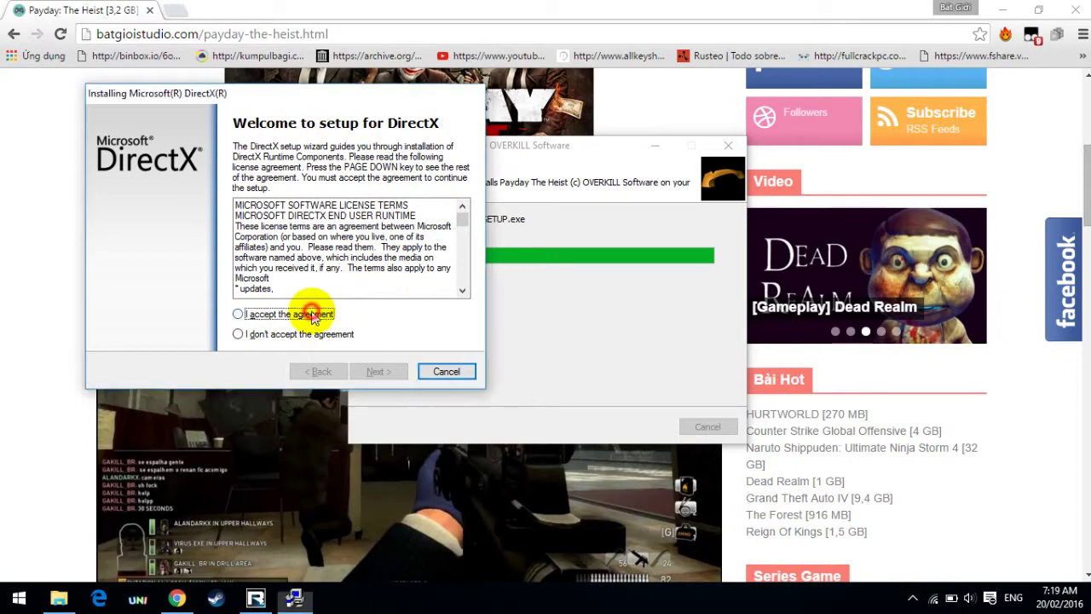
click(362, 368)
click(361, 369)
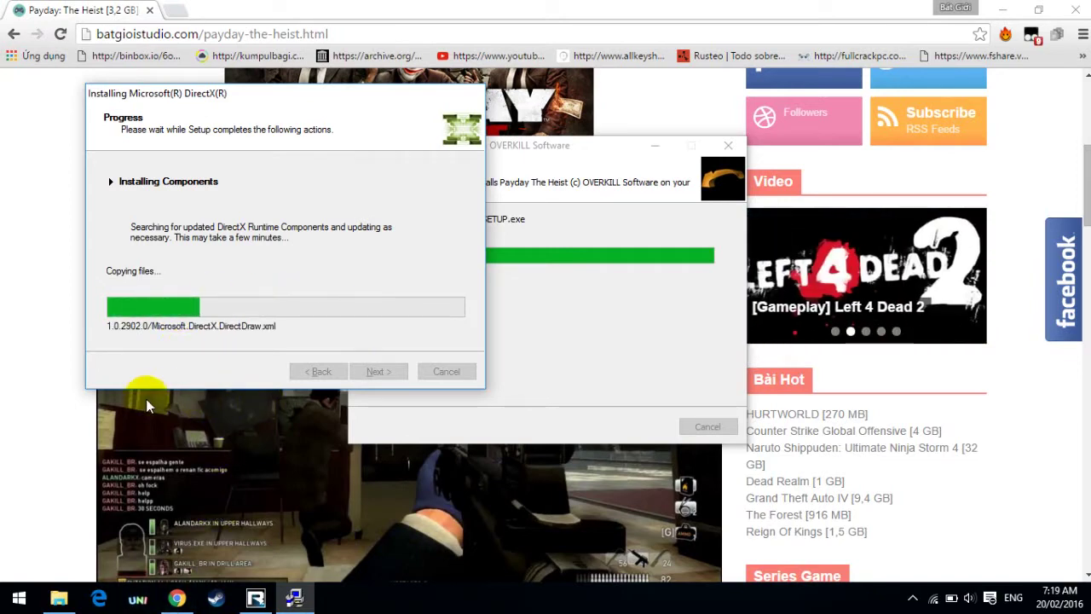
scroll(146, 390, up, 1)
scroll(204, 475, down, 6)
scroll(205, 476, down, 6)
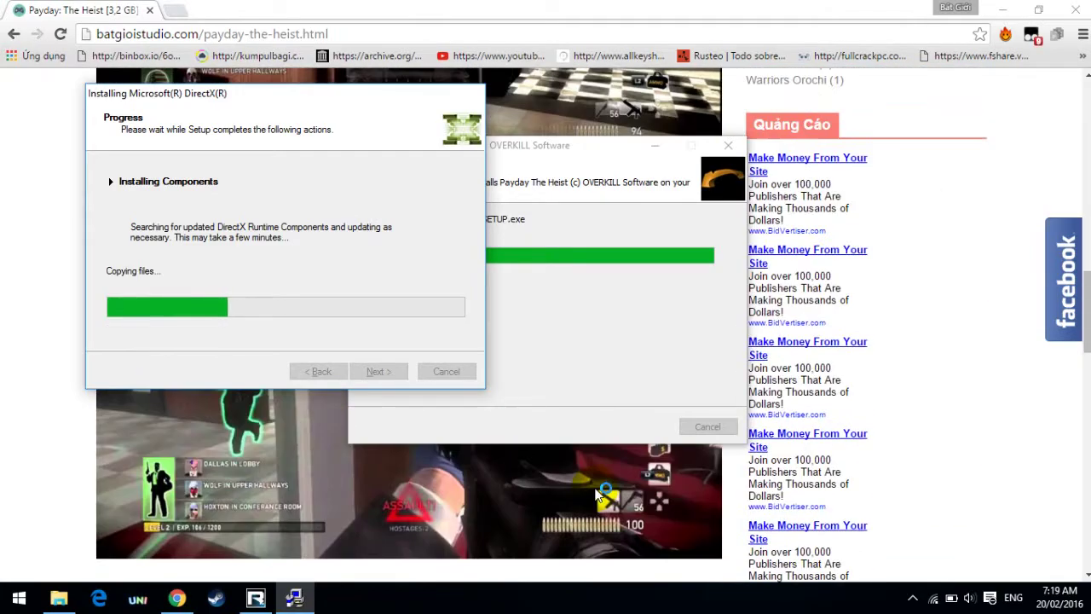
scroll(597, 489, up, 5)
scroll(596, 492, up, 9)
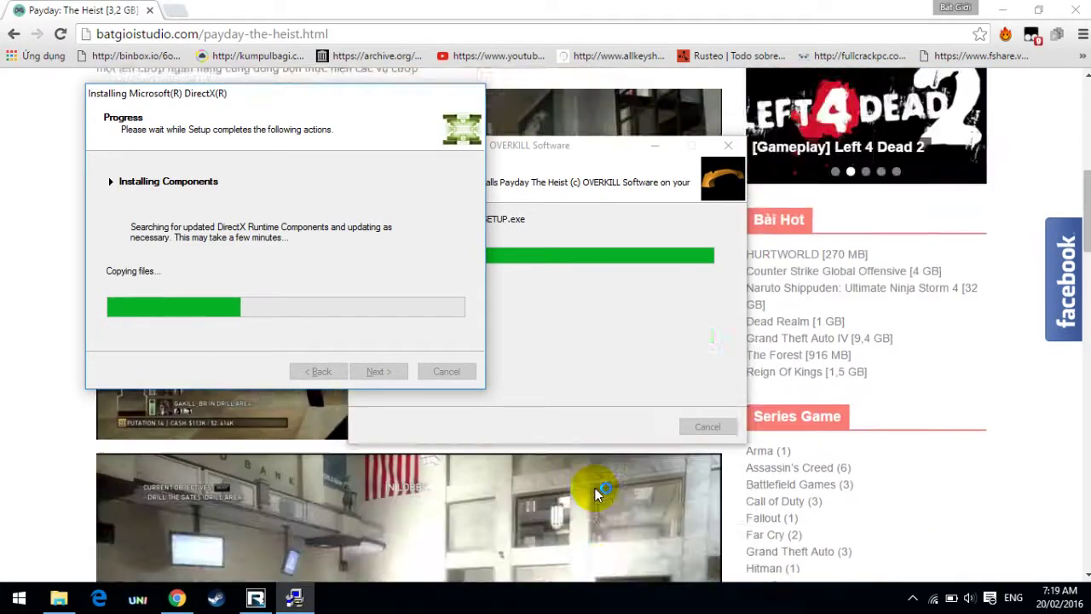
scroll(818, 428, down, 1)
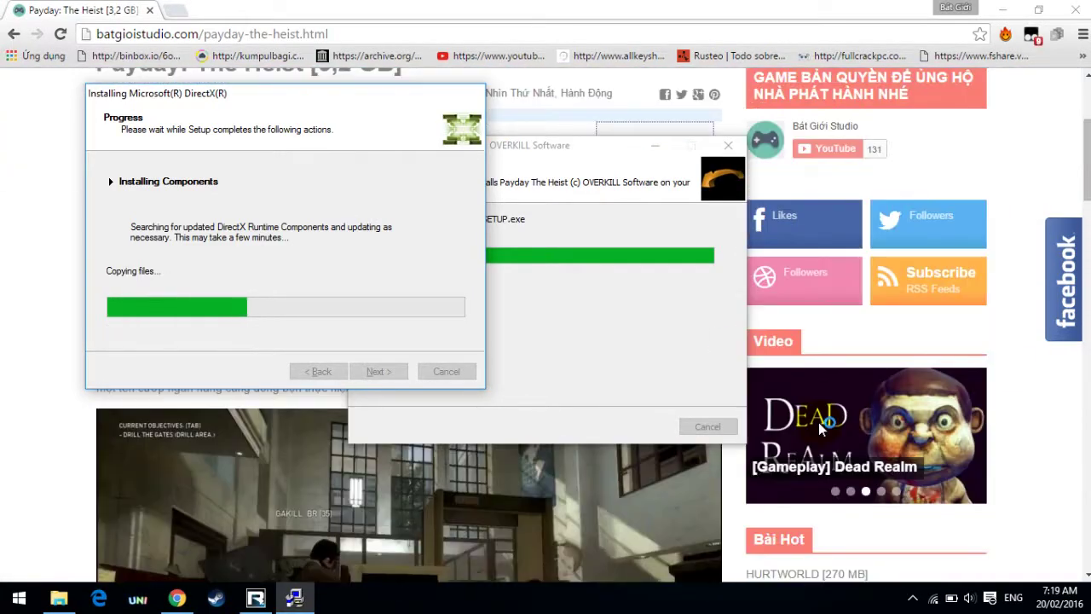
scroll(852, 471, down, 8)
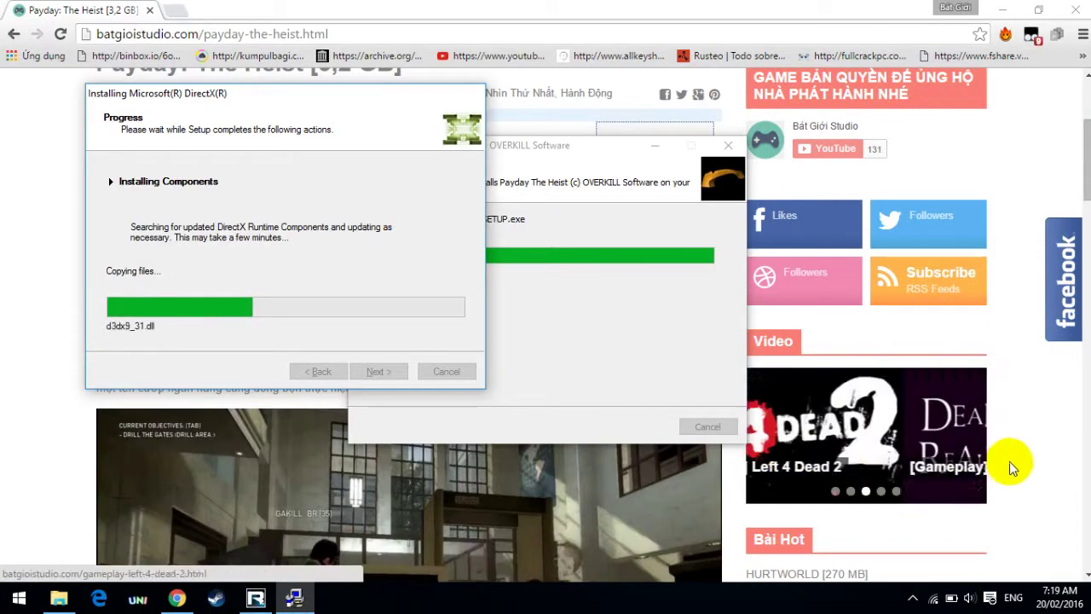
scroll(805, 356, down, 1)
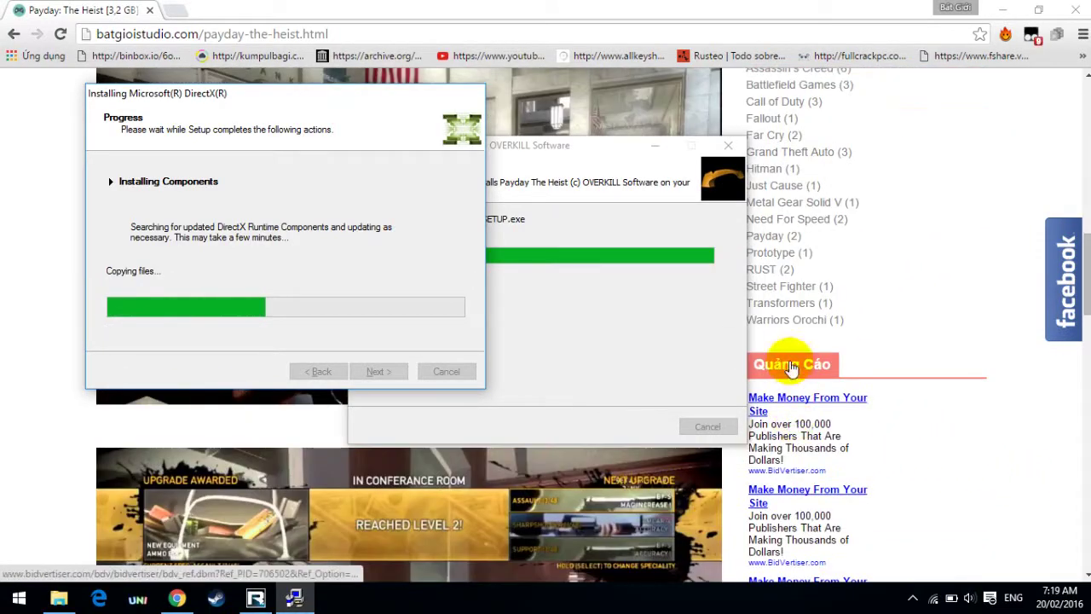
scroll(801, 366, up, 2)
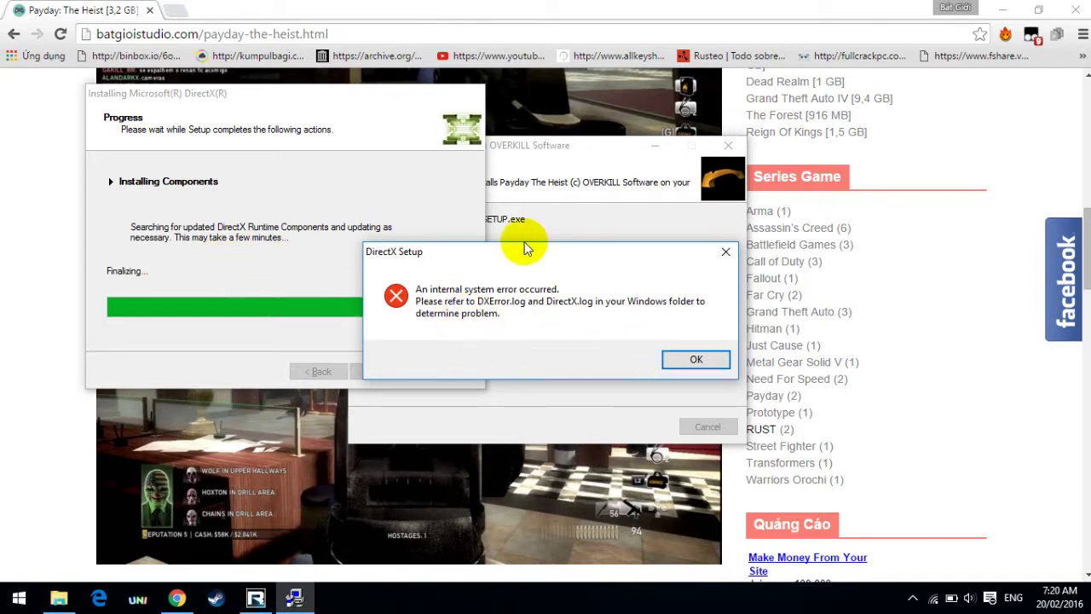
Step: Dismiss the DirectX Setup error dialog and finish this DirectX setup wizard
drag(516, 264, 394, 260)
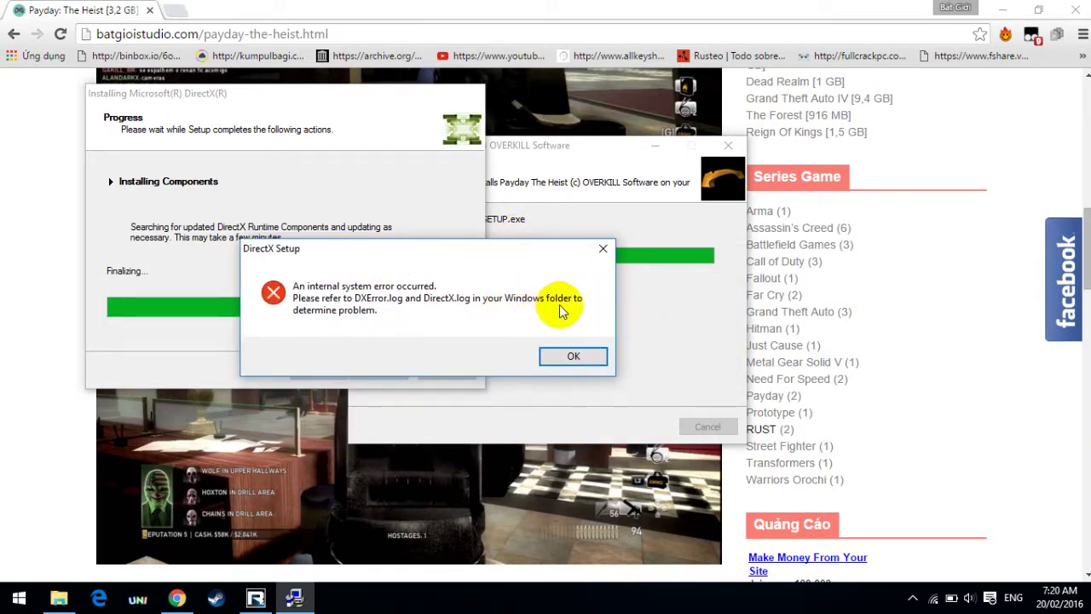
click(573, 357)
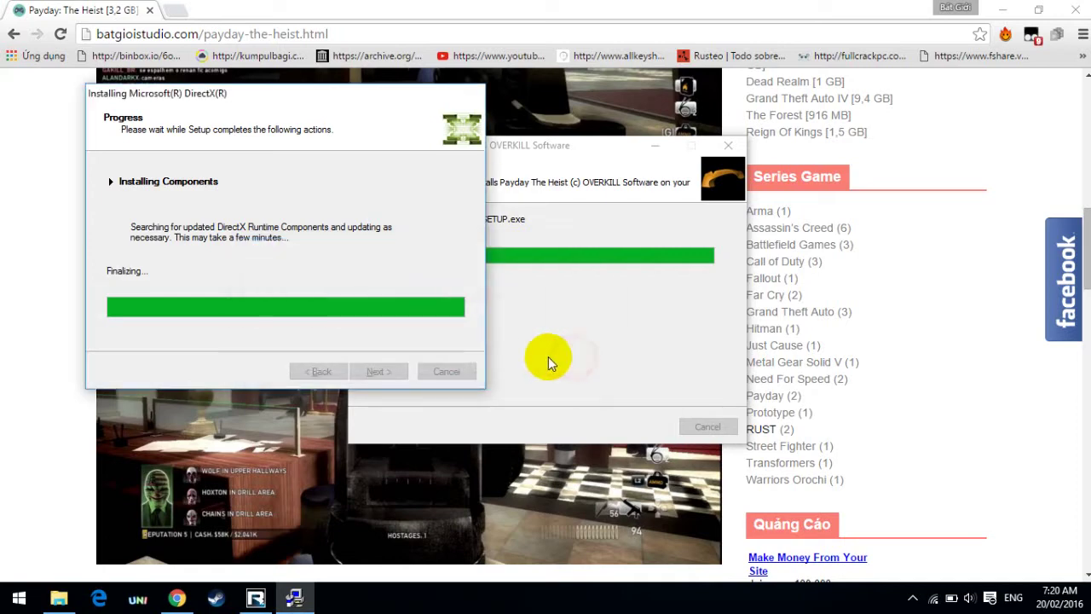
click(399, 370)
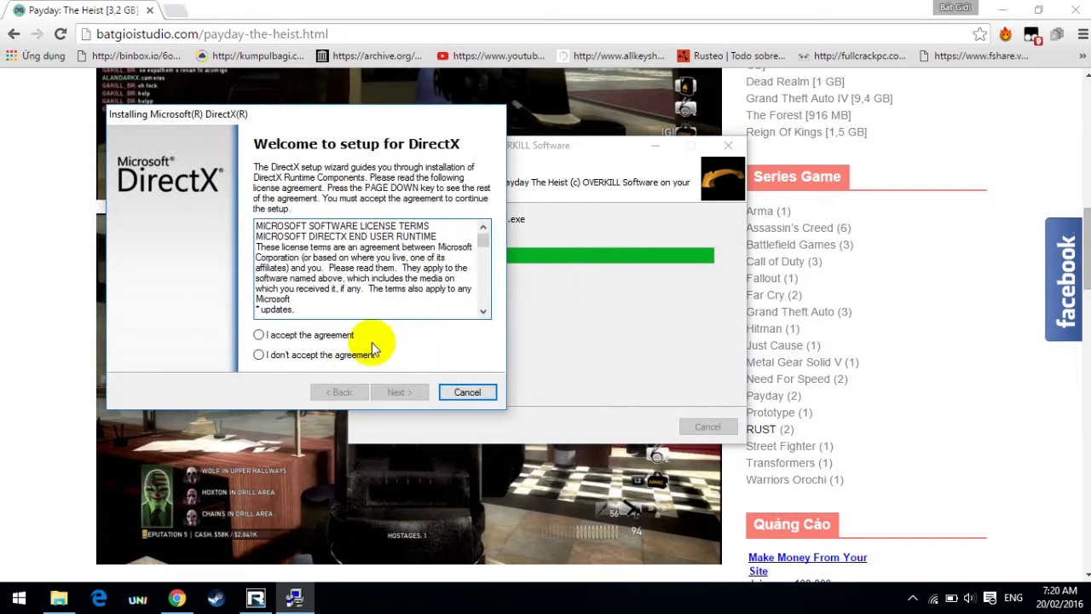
Step: Cancel the reopened DirectX setup and close the Payday The Heist setup wizard
click(464, 390)
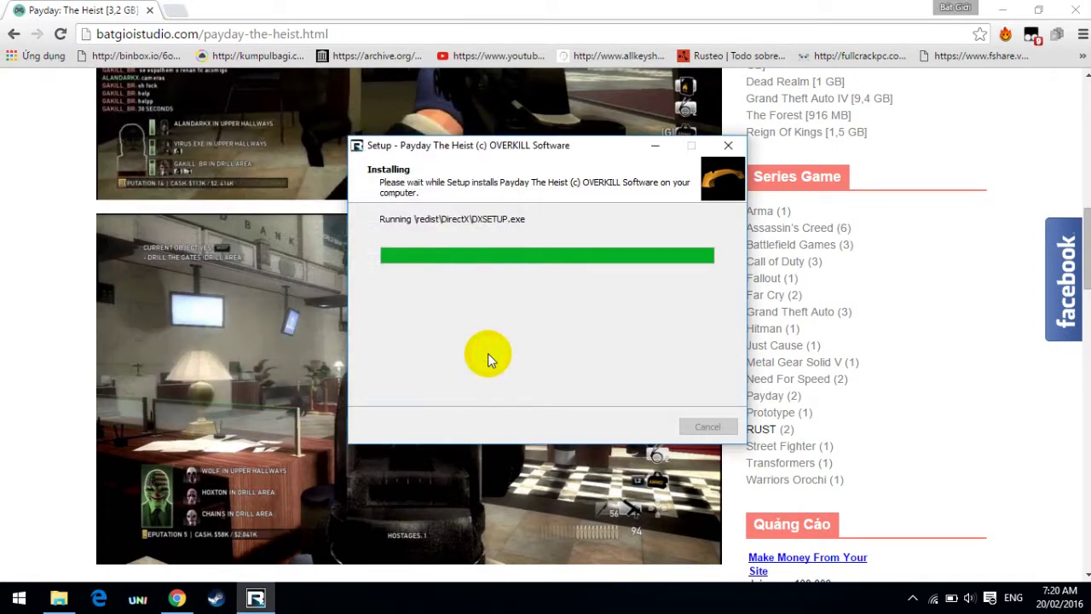
click(639, 426)
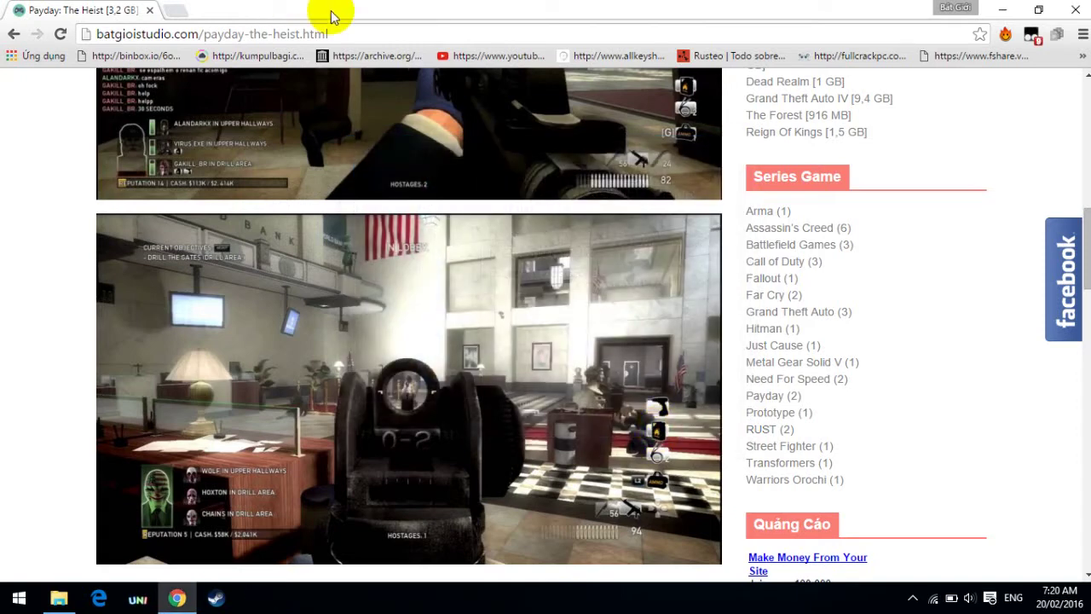
Step: Switch to File Explorer and open the Crack folder on the PAYDAY_TH disc
click(59, 598)
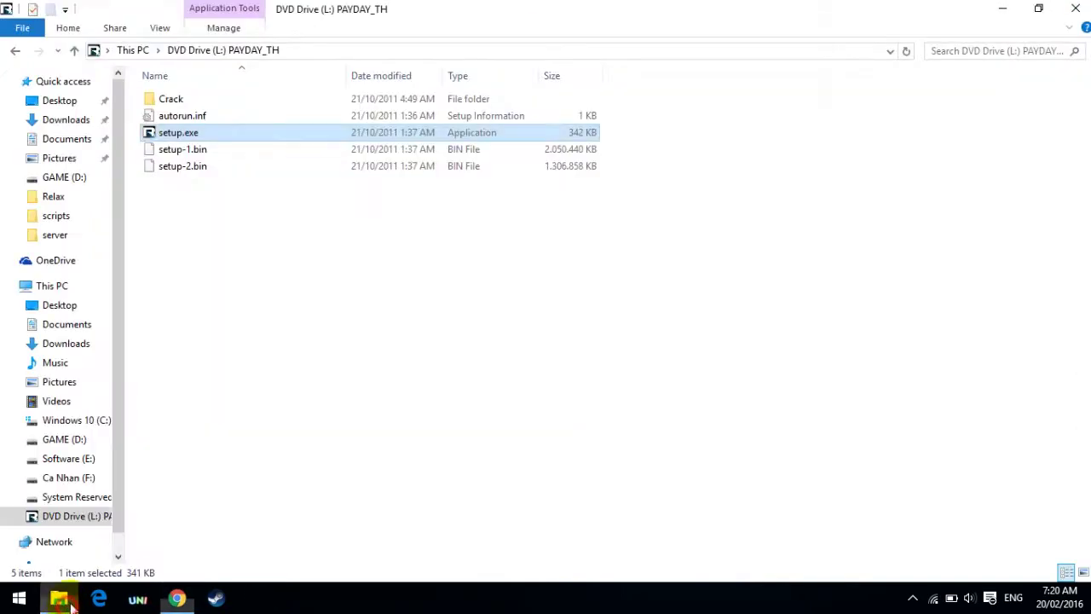
right_click(232, 218)
click(270, 280)
click(228, 99)
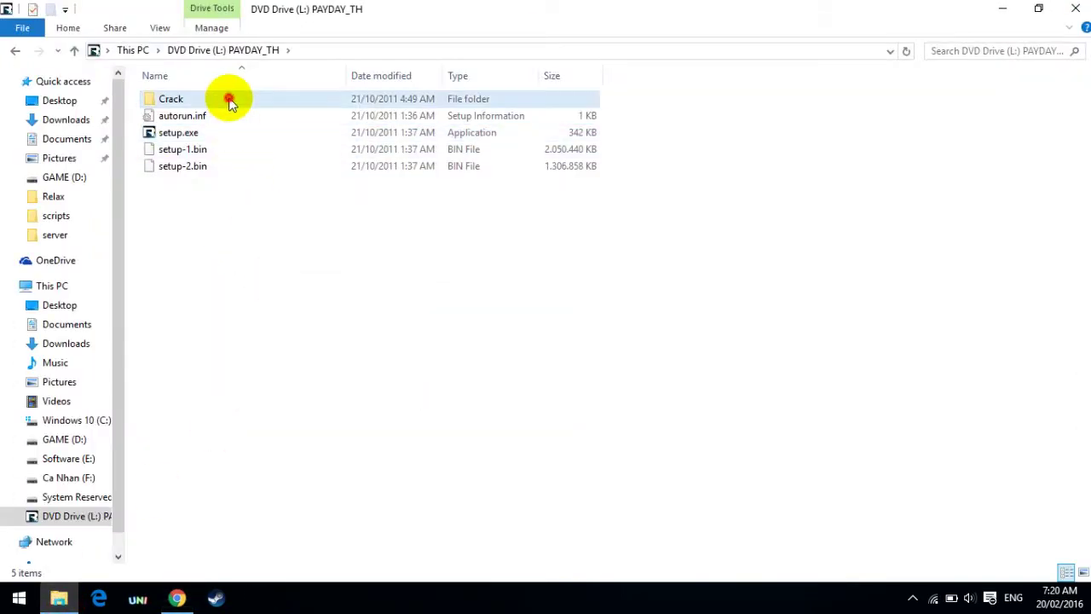
double_click(228, 99)
Step: Copy payday_win32_release.exe, steam_api.dll and steam_rld.ini from the Crack folder
key(ctrl+a)
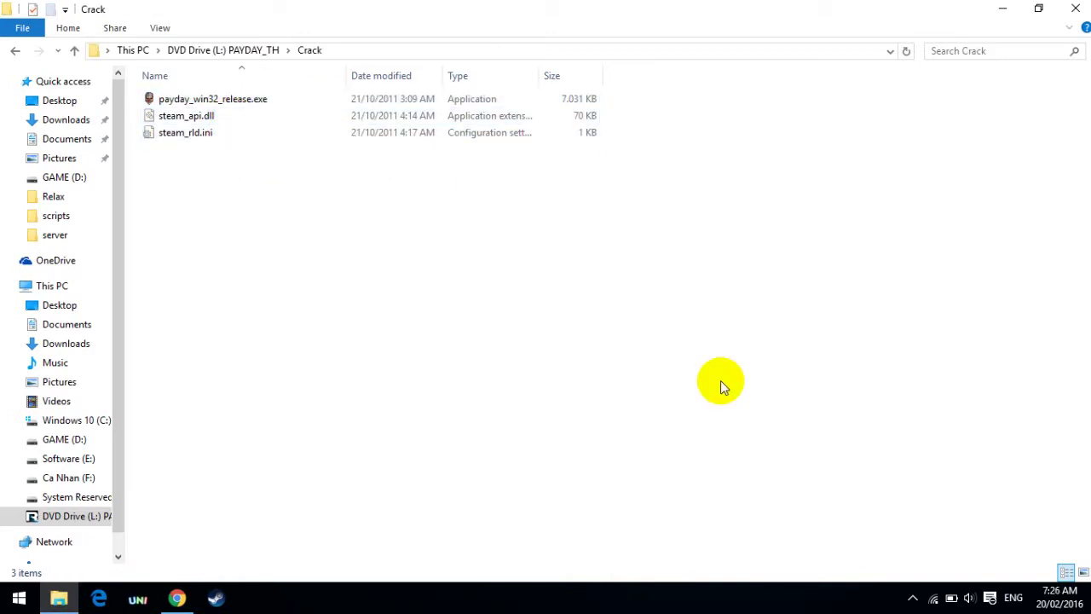
key(shift+F10)
click(690, 258)
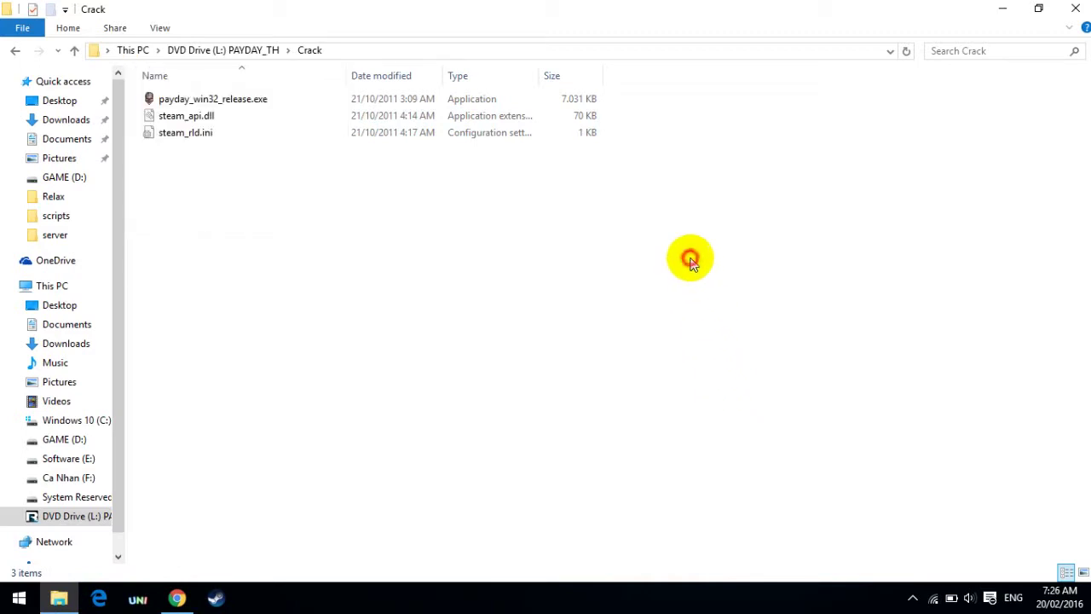
right_click(687, 251)
click(731, 312)
drag(401, 236, 487, 101)
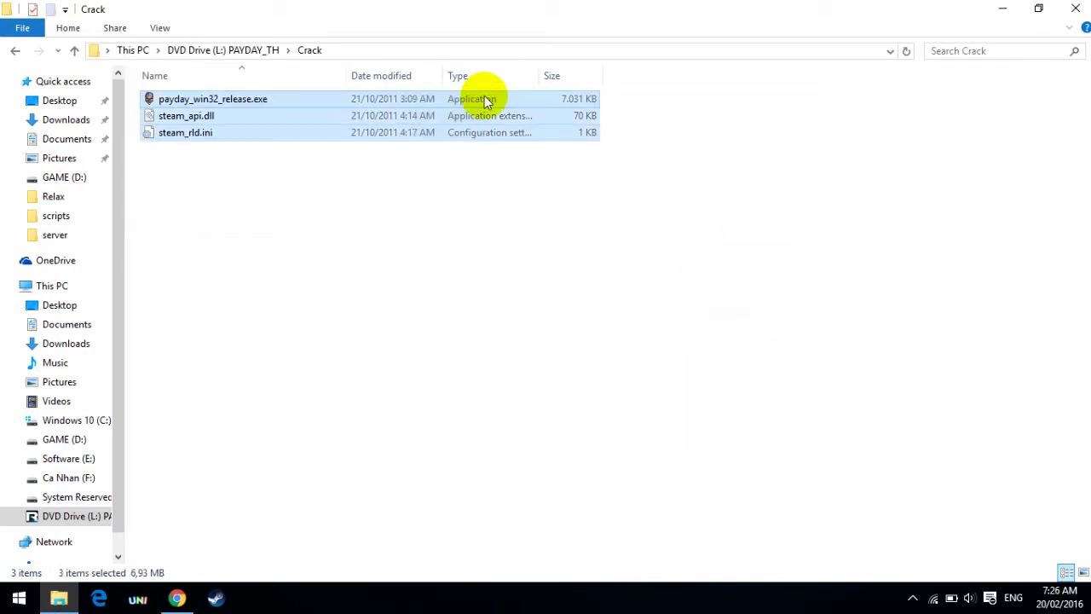
right_click(484, 97)
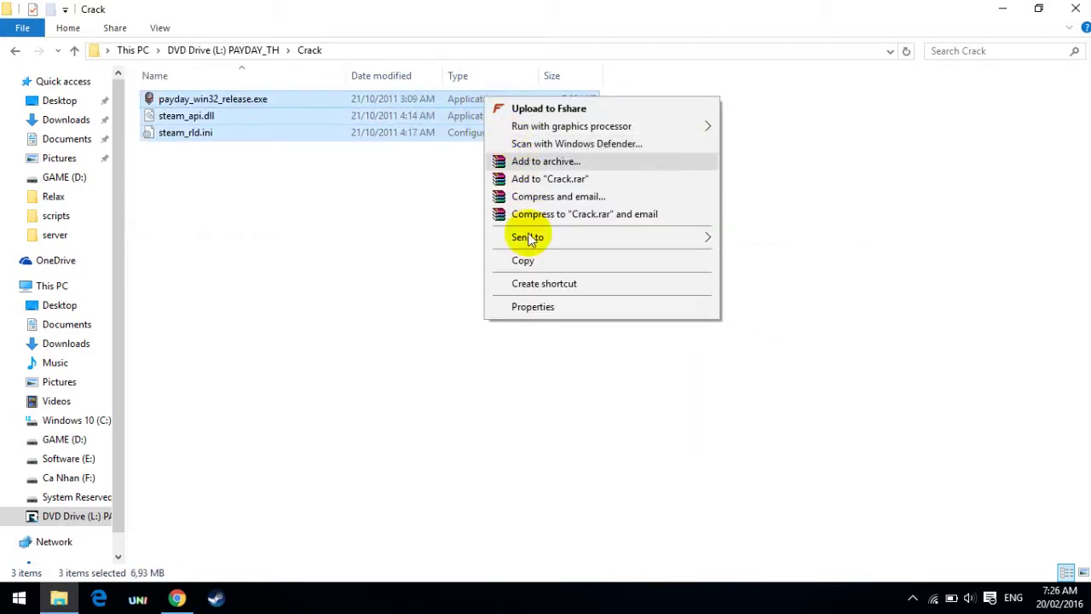
click(525, 261)
Step: Open the Program Files (x86) folder on drive C and look through its subfolders
click(911, 598)
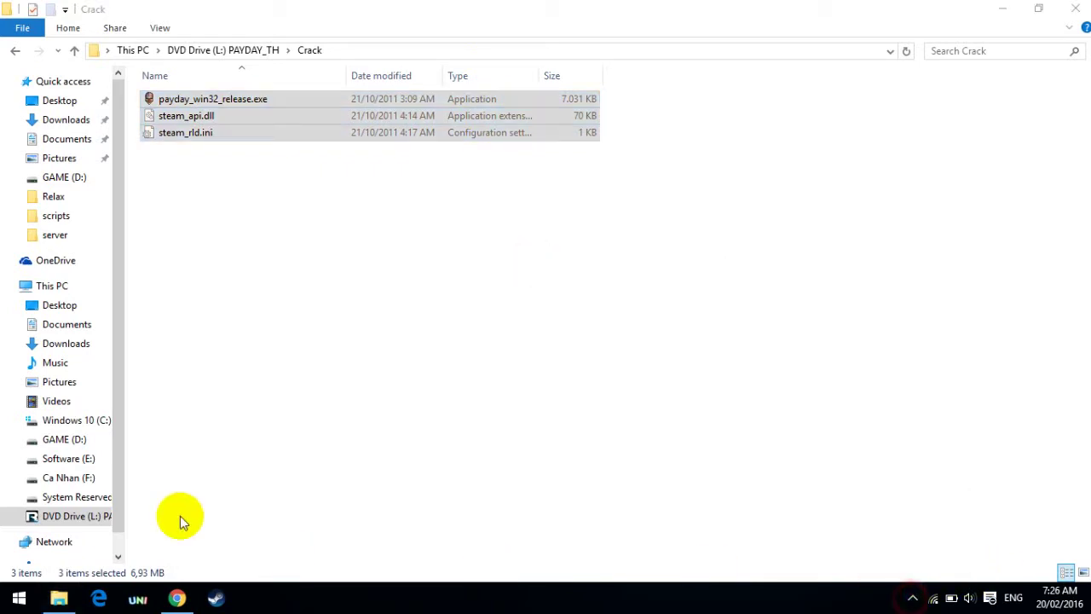
click(78, 419)
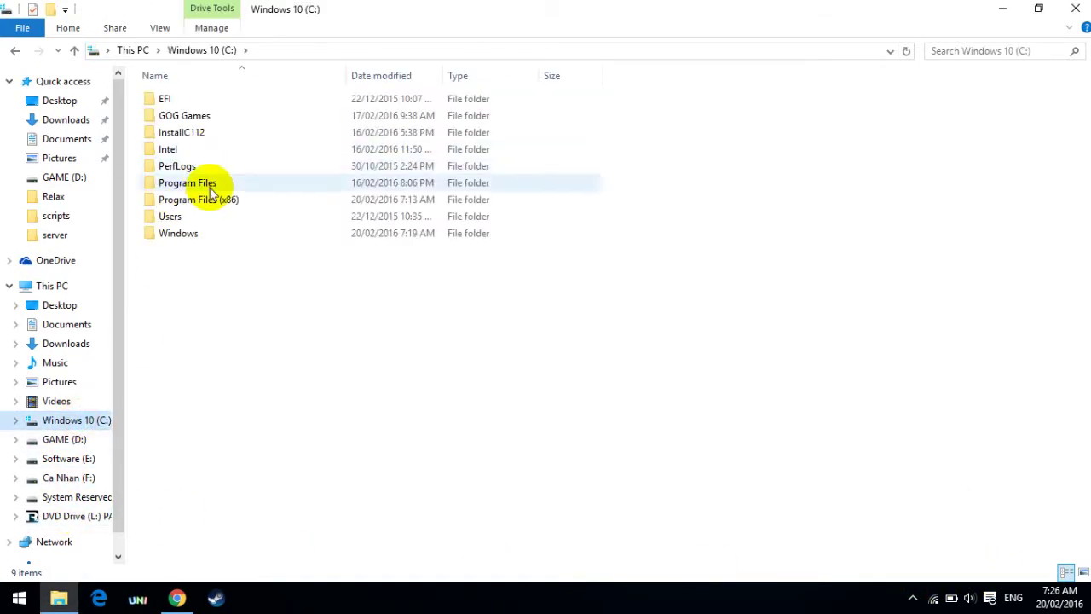
double_click(210, 199)
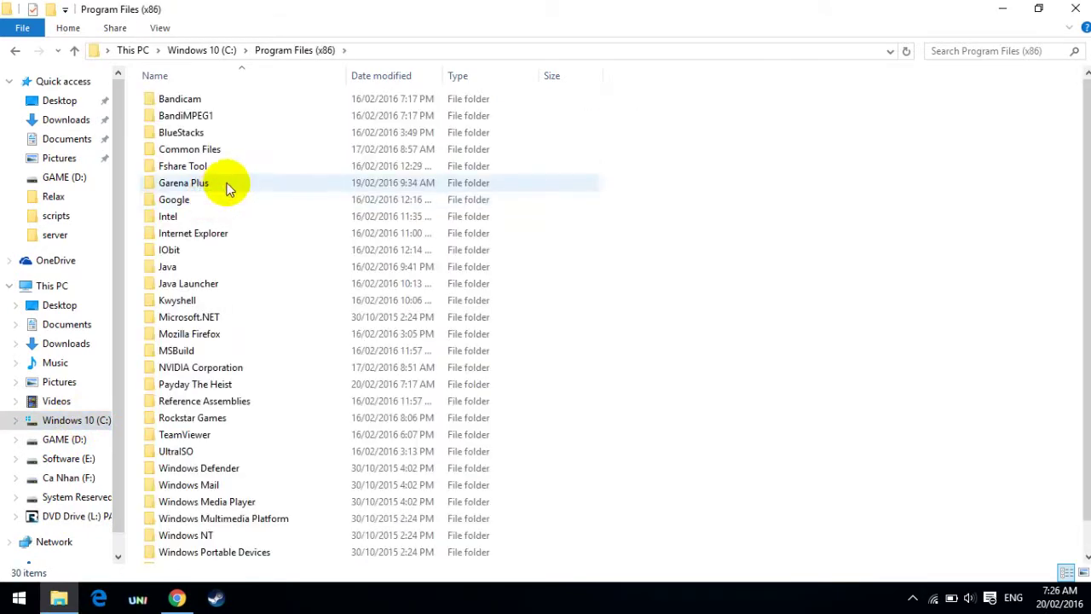
scroll(331, 257, down, 1)
scroll(331, 257, up, 1)
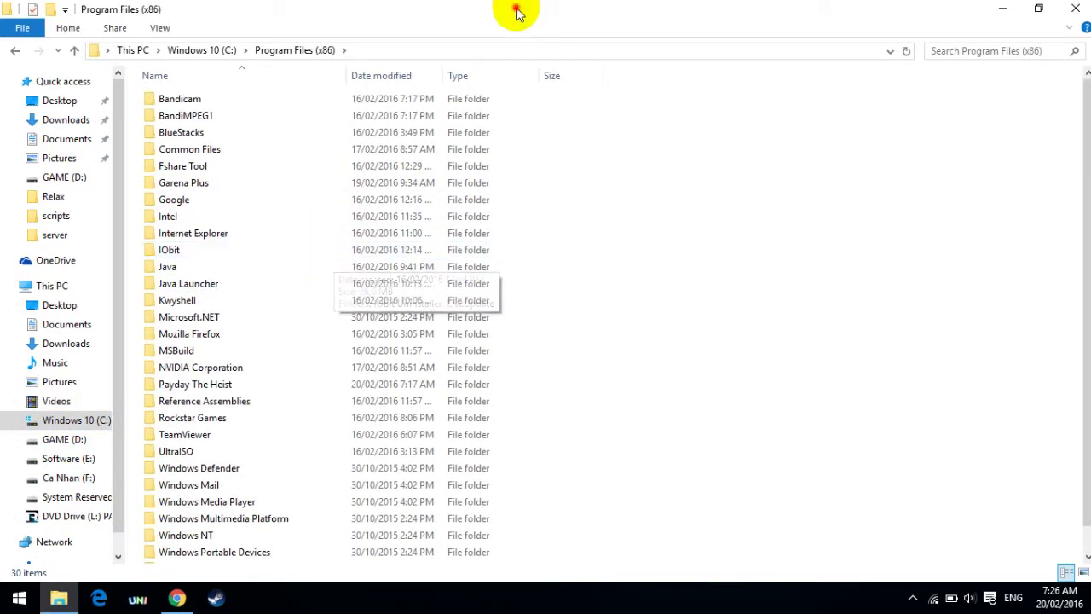
Step: Open the game's installation folder through the properties of the Payday The Heist desktop shortcut and maximize its window
mouse_move(516, 8)
mouse_down()
mouse_move(518, 163)
mouse_move(524, 26)
mouse_up()
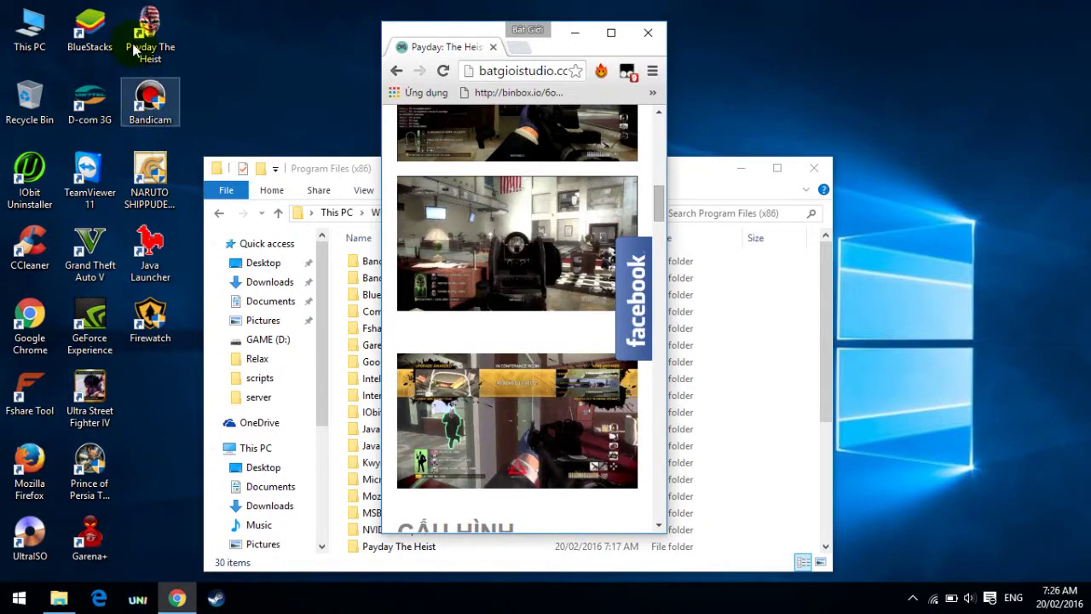
click(136, 41)
right_click(135, 37)
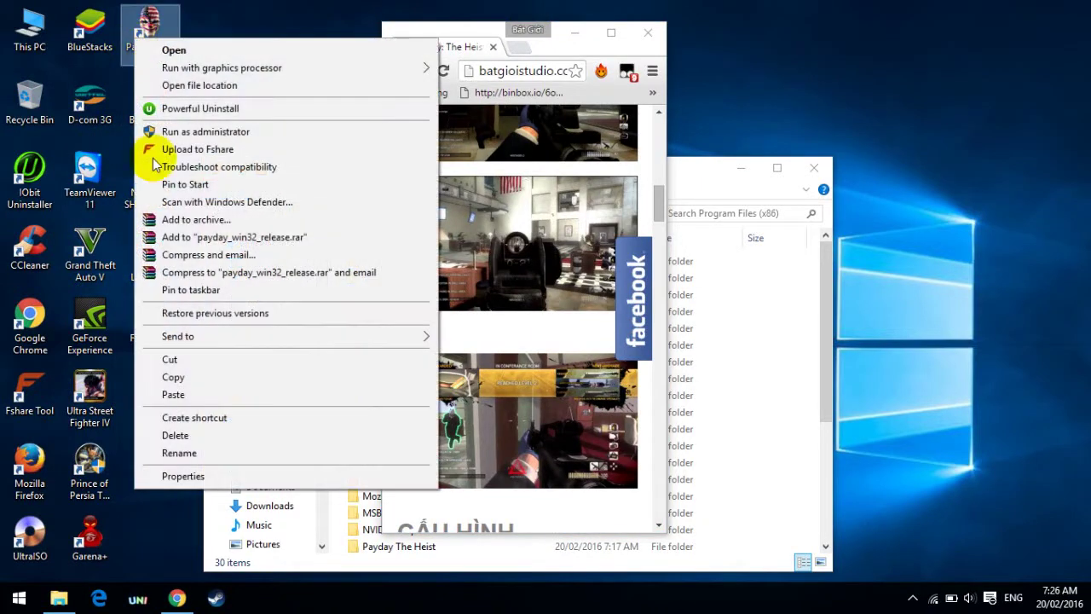
click(158, 476)
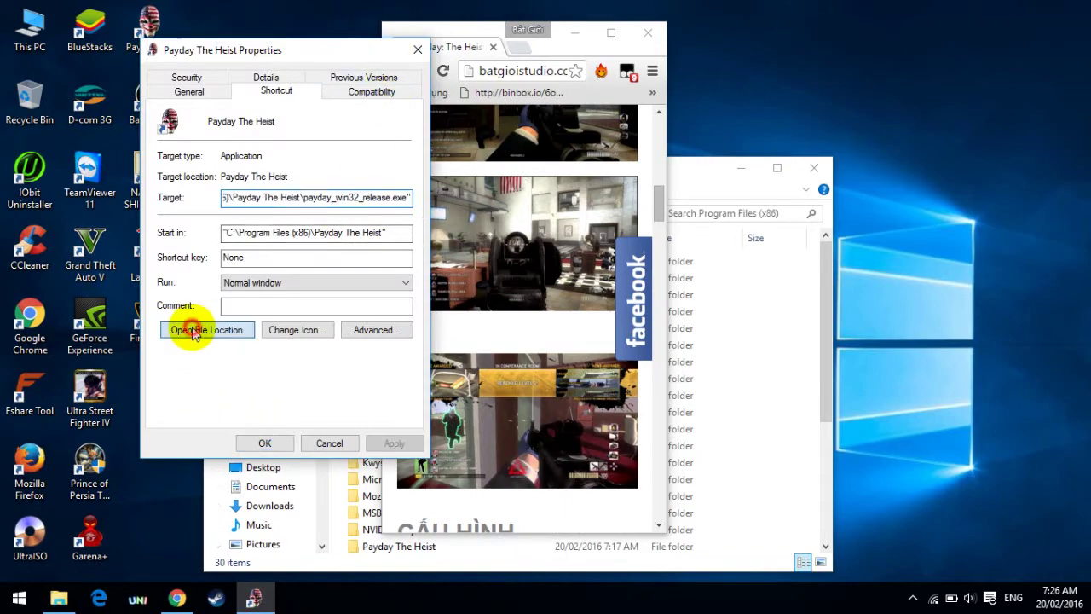
click(184, 328)
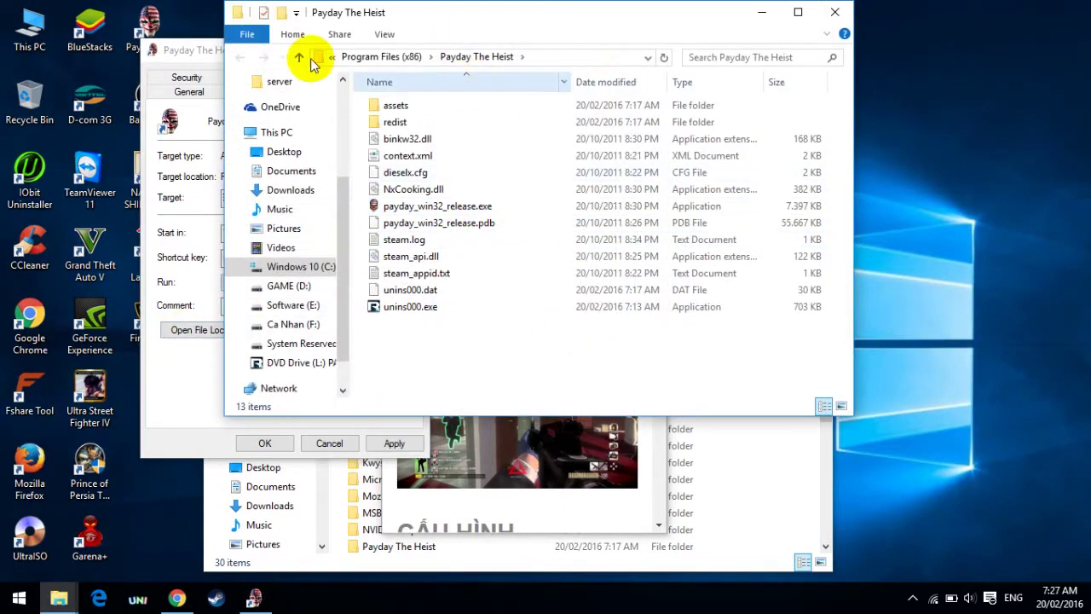
click(794, 10)
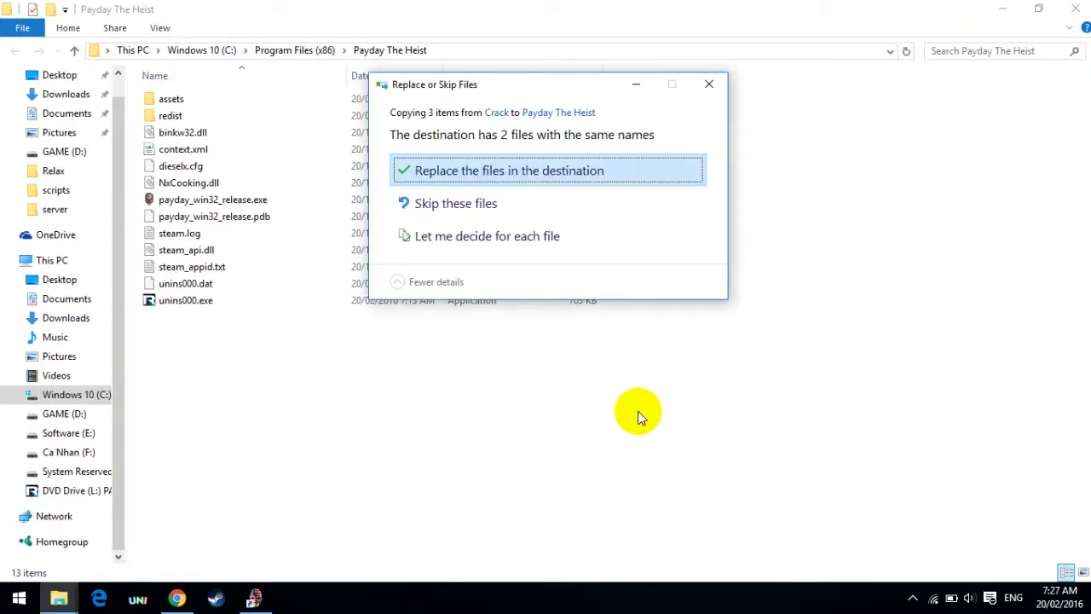
Step: Cancel the pending file replacement and paste the three copied files into the Payday The Heist folder again
click(709, 84)
right_click(753, 204)
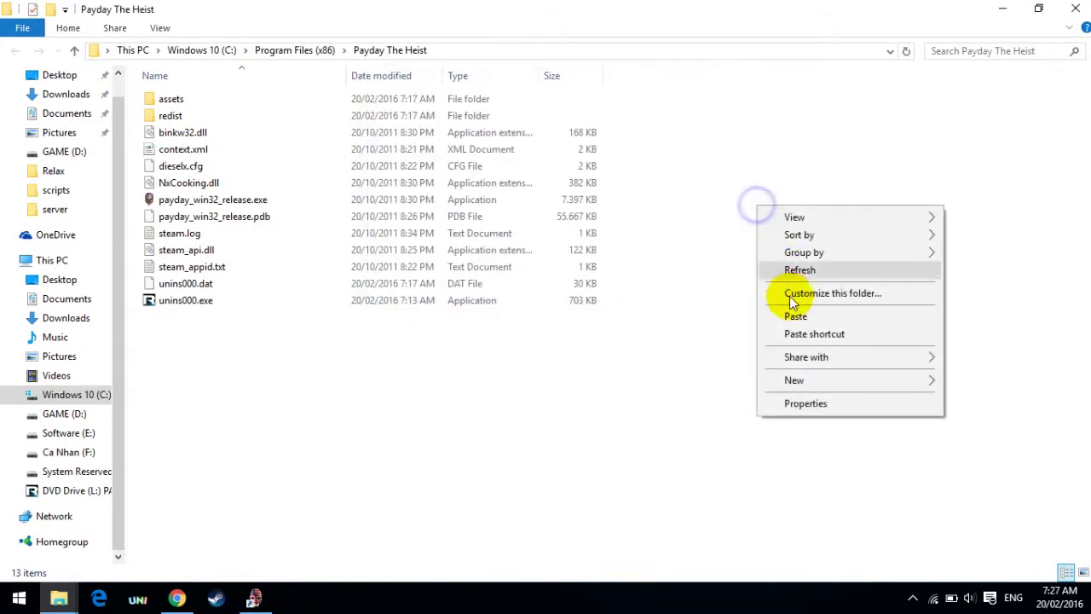
click(792, 312)
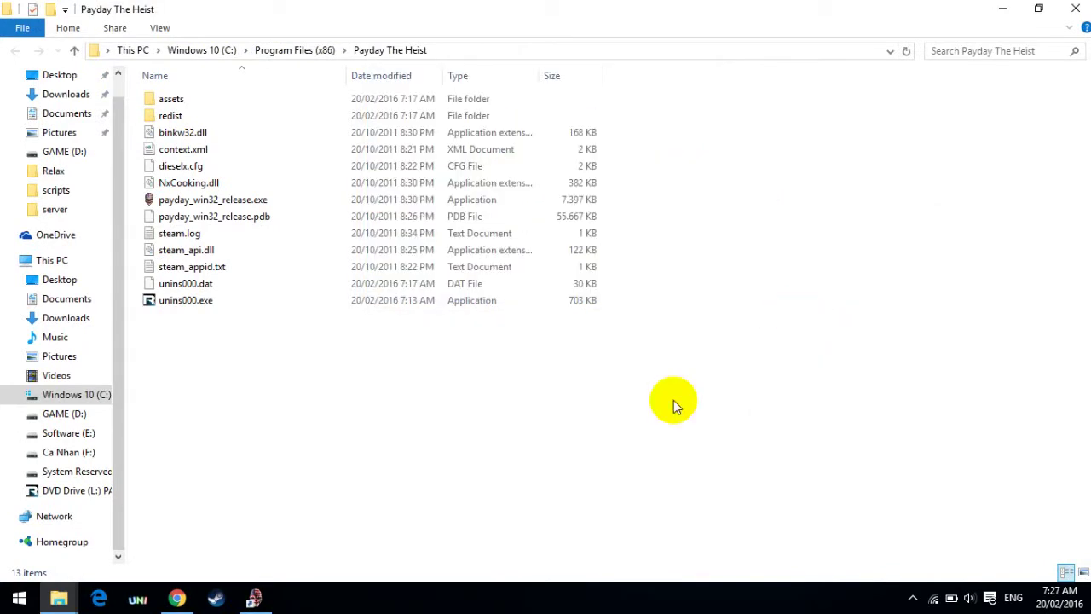
right_click(667, 295)
click(721, 406)
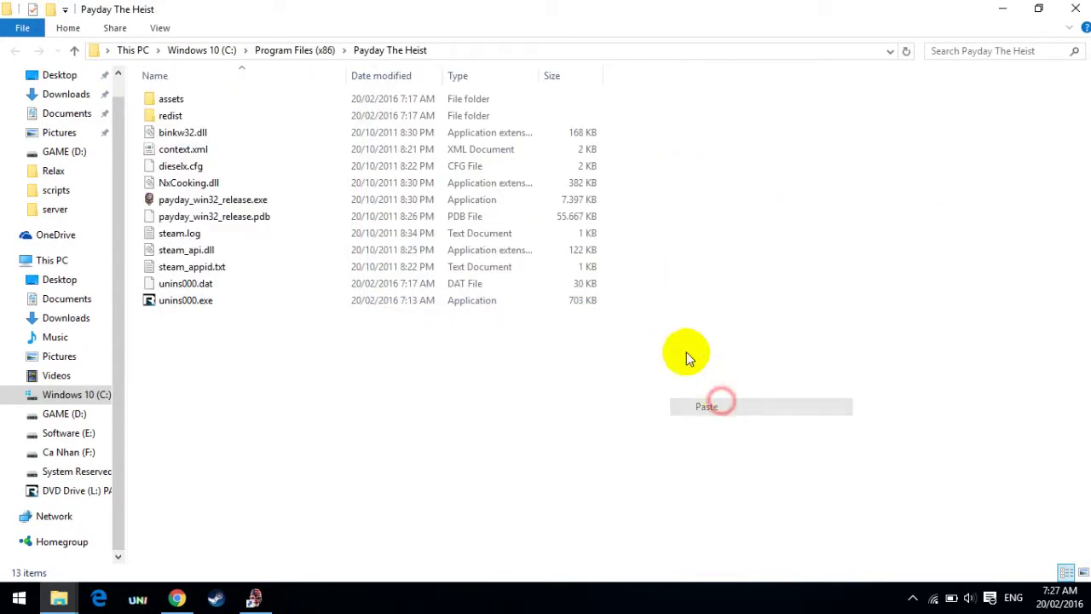
Step: Replace the same-named files in the destination, continue with administrator permission and refresh the folder
click(479, 171)
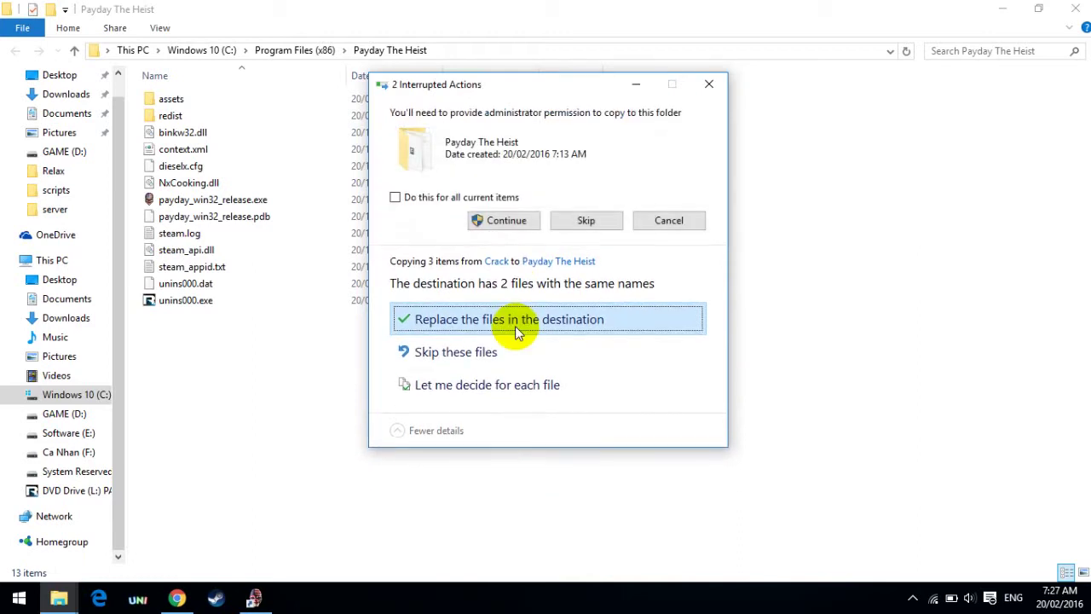
click(626, 377)
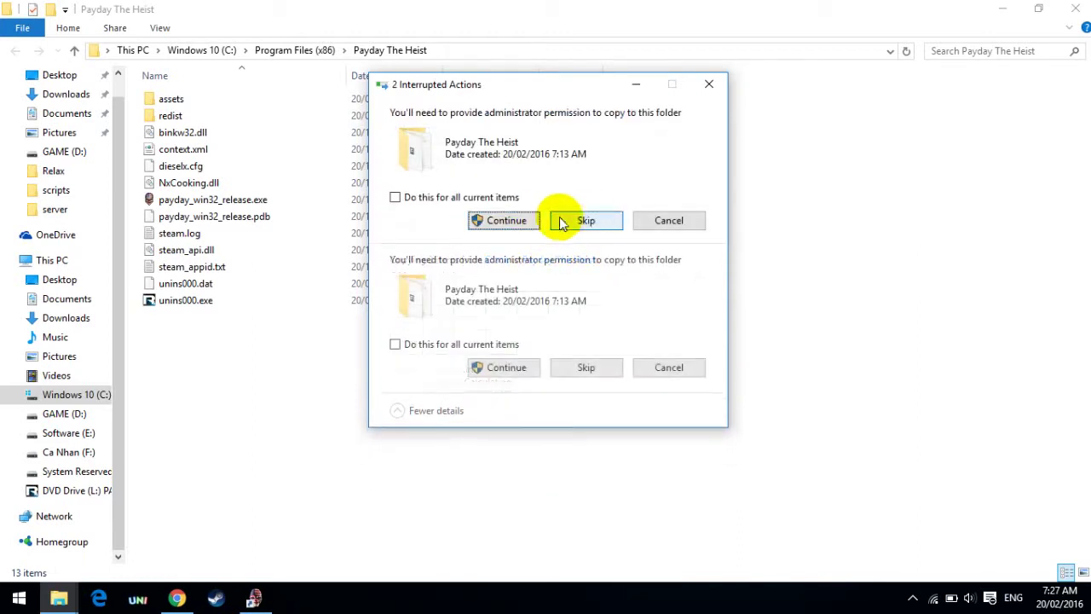
click(682, 368)
click(507, 221)
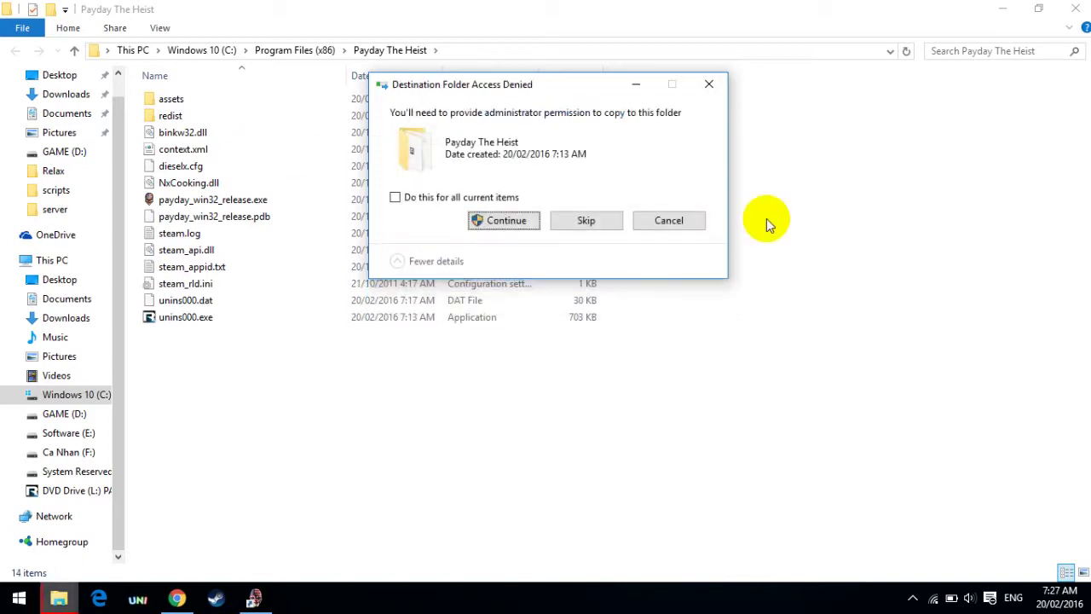
click(490, 221)
click(499, 223)
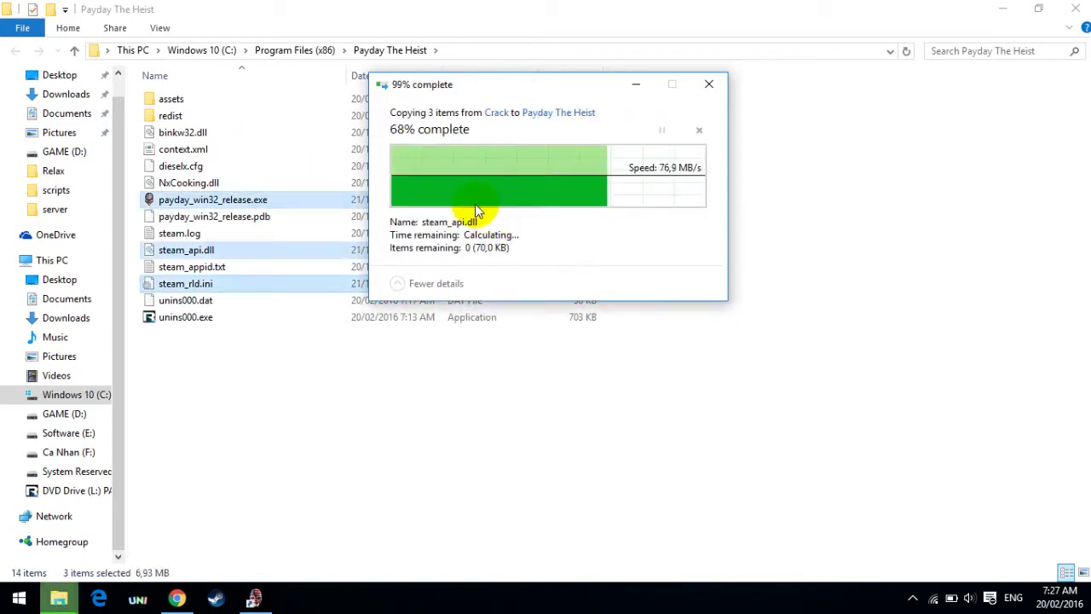
right_click(805, 204)
click(840, 266)
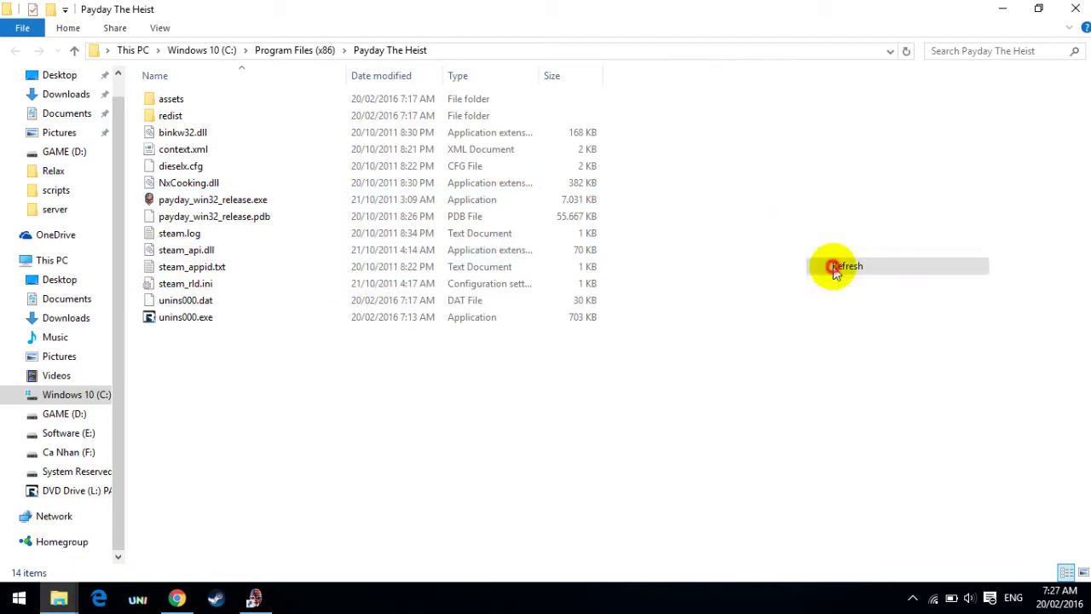
Step: Launch payday_win32_release.exe from the game folder, and scroll down the game's web page in Chrome
click(309, 200)
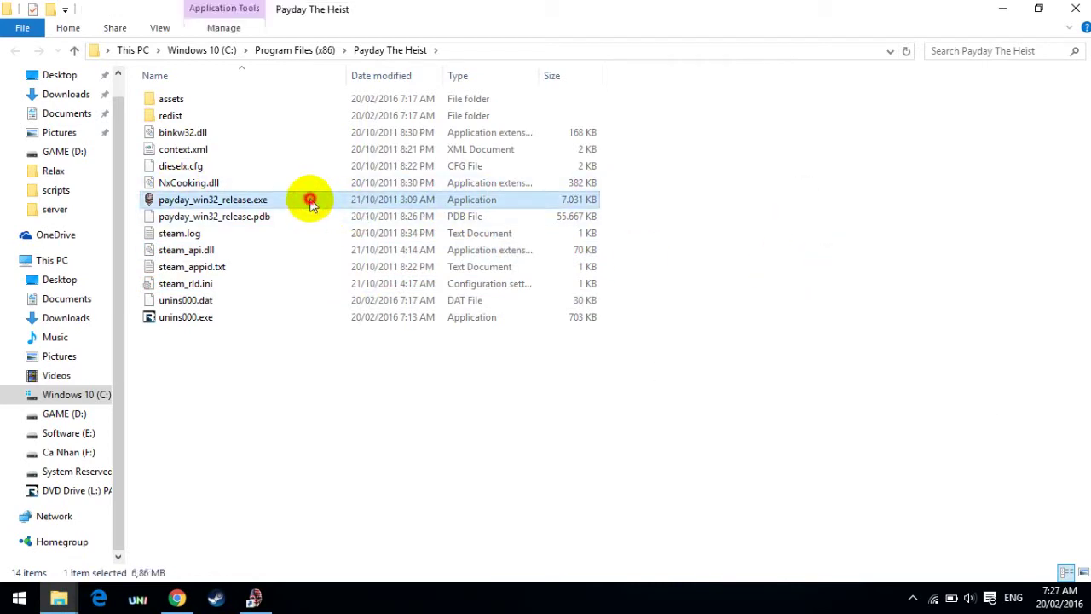
double_click(309, 200)
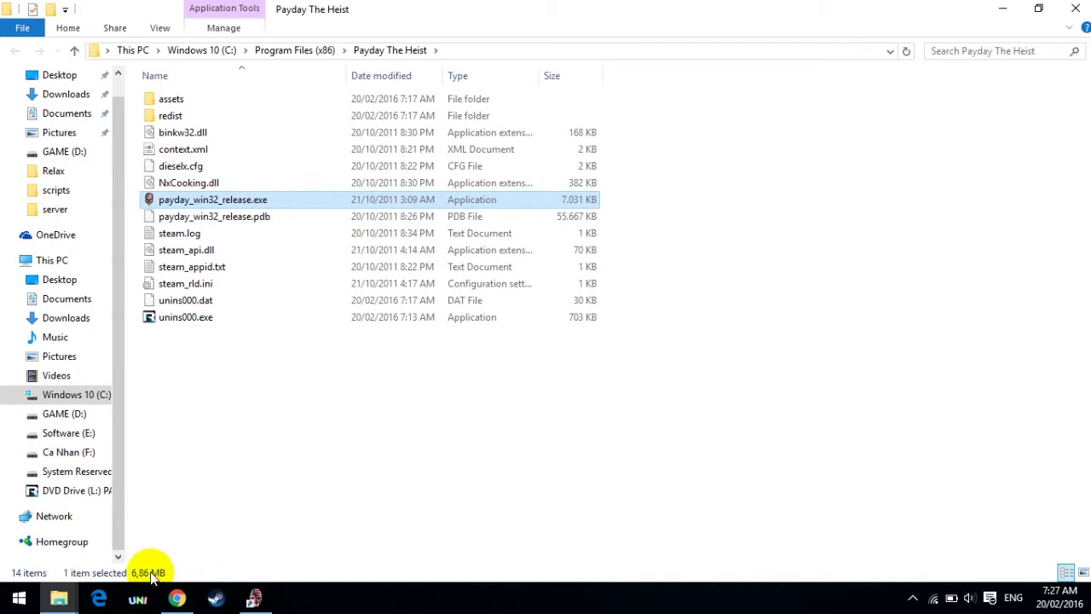
click(167, 600)
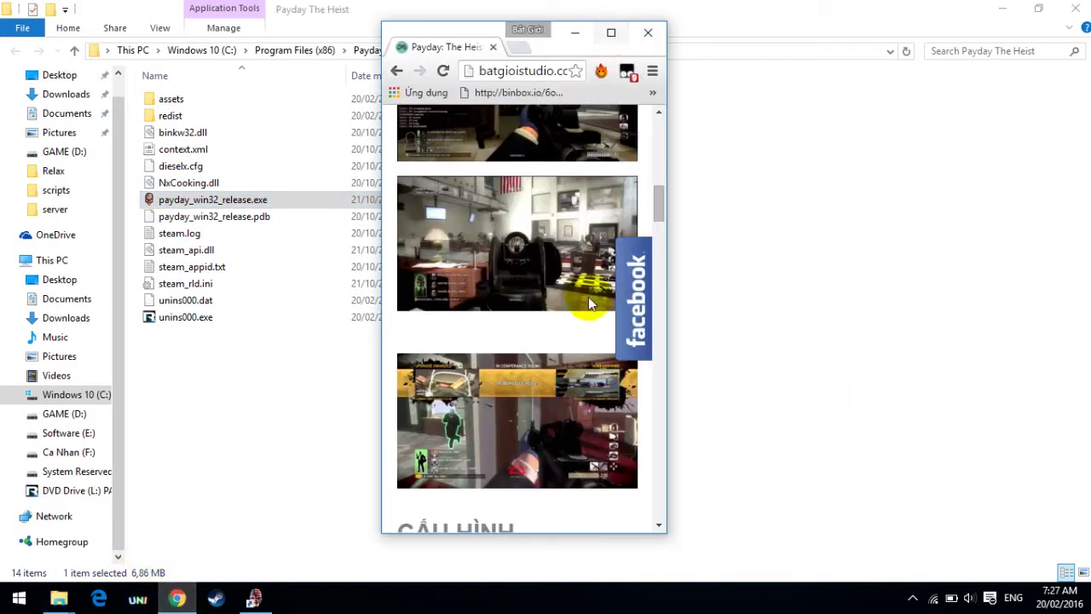
scroll(652, 292, down, 10)
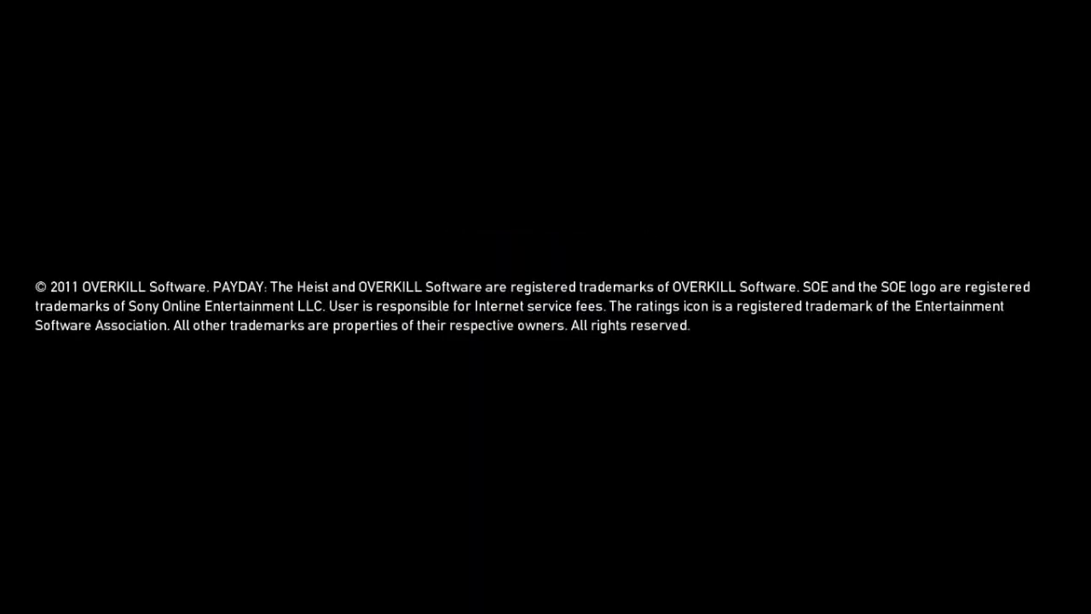
Step: Skip the opening screen, start the First World Bank heist in single player on Normal difficulty and mark the load-out as ready
key(Return)
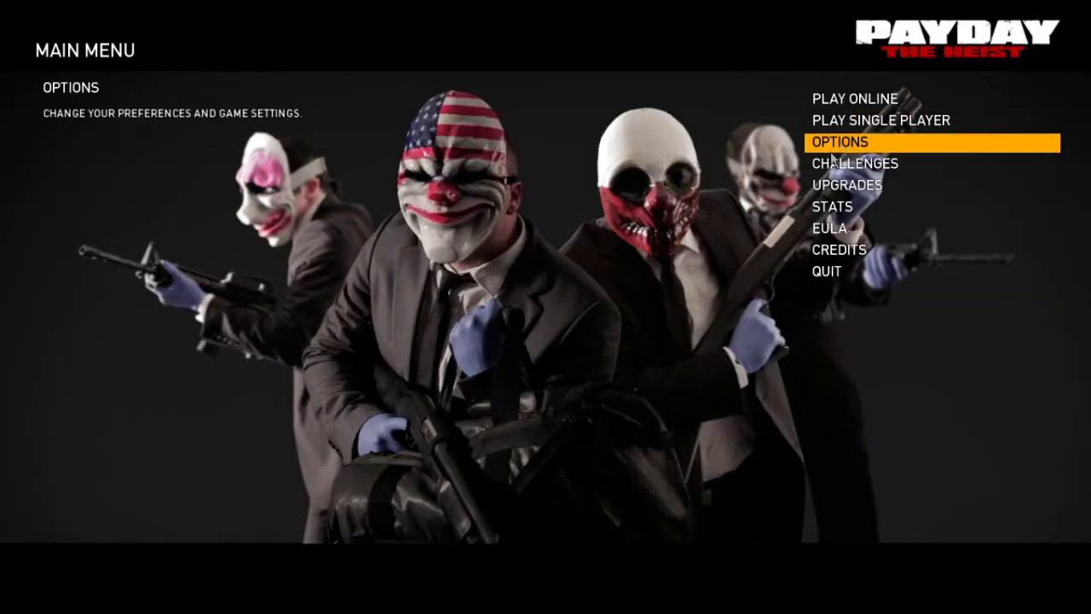
key(Up)
key(Up)
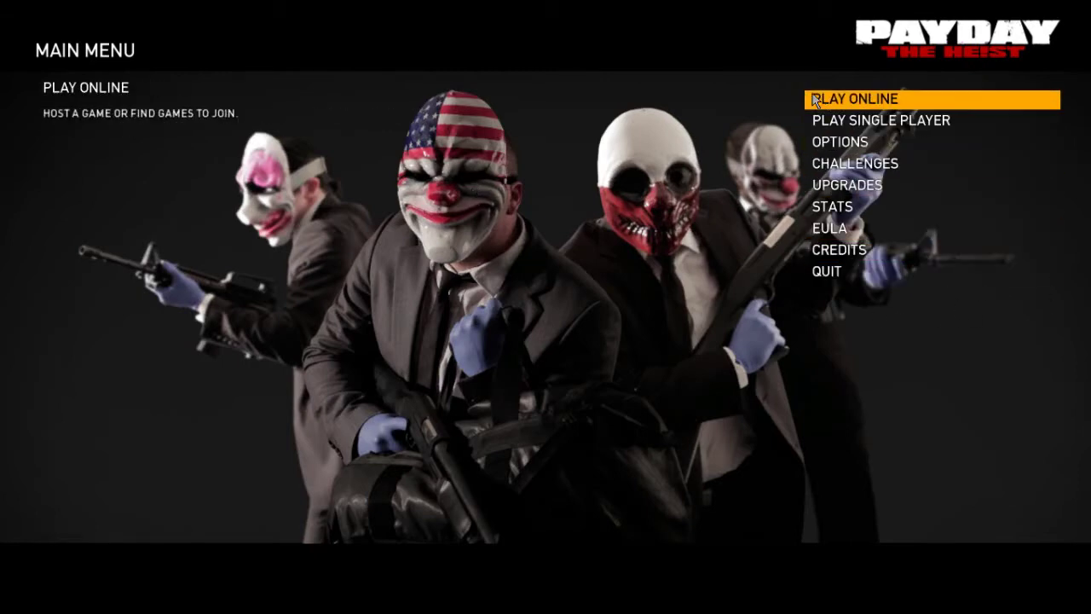
click(863, 123)
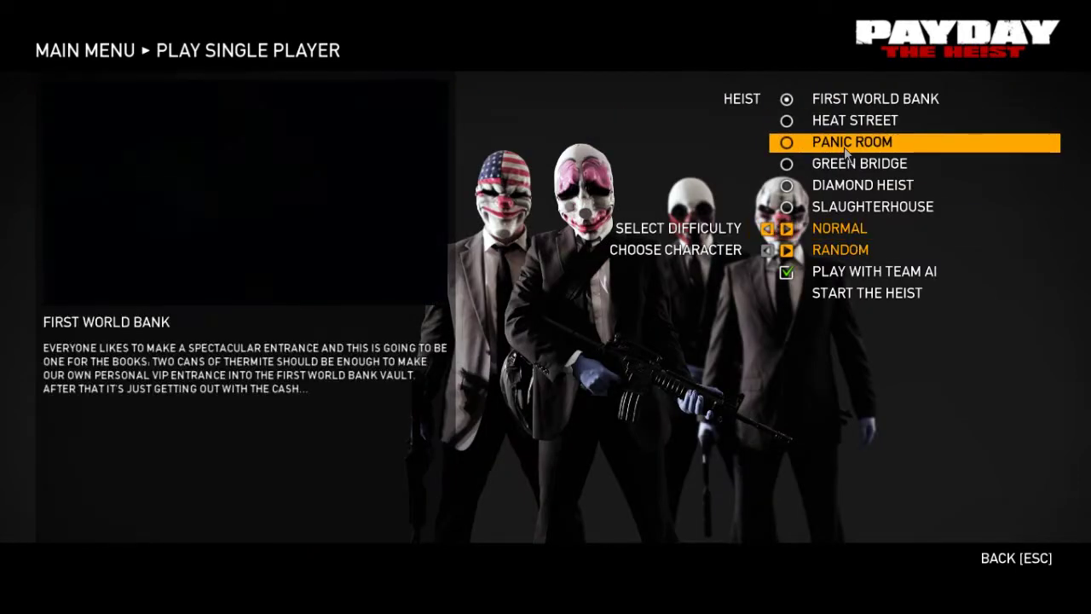
click(860, 295)
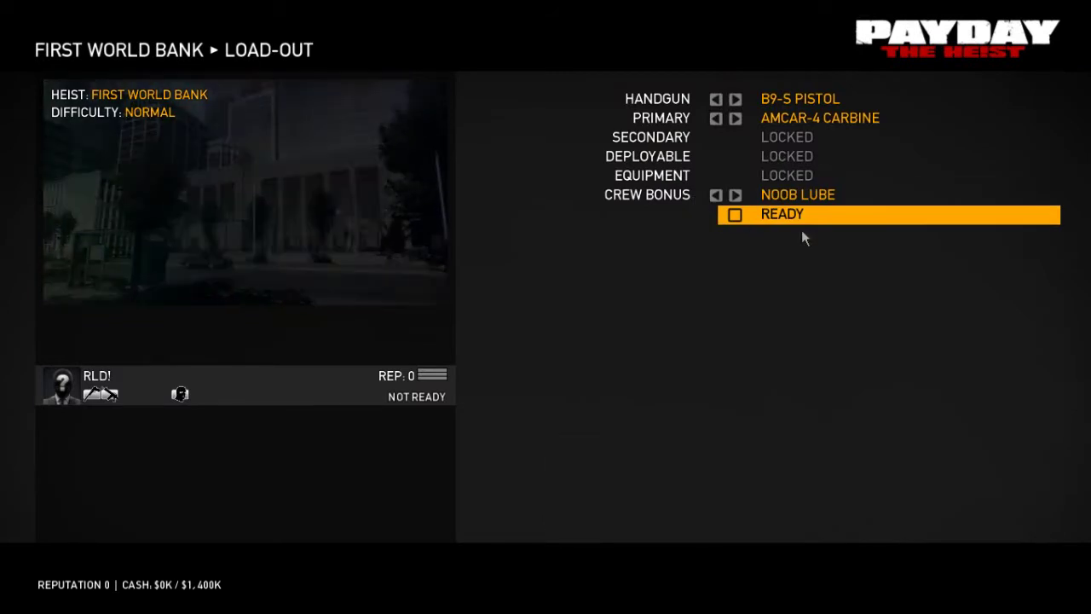
click(791, 214)
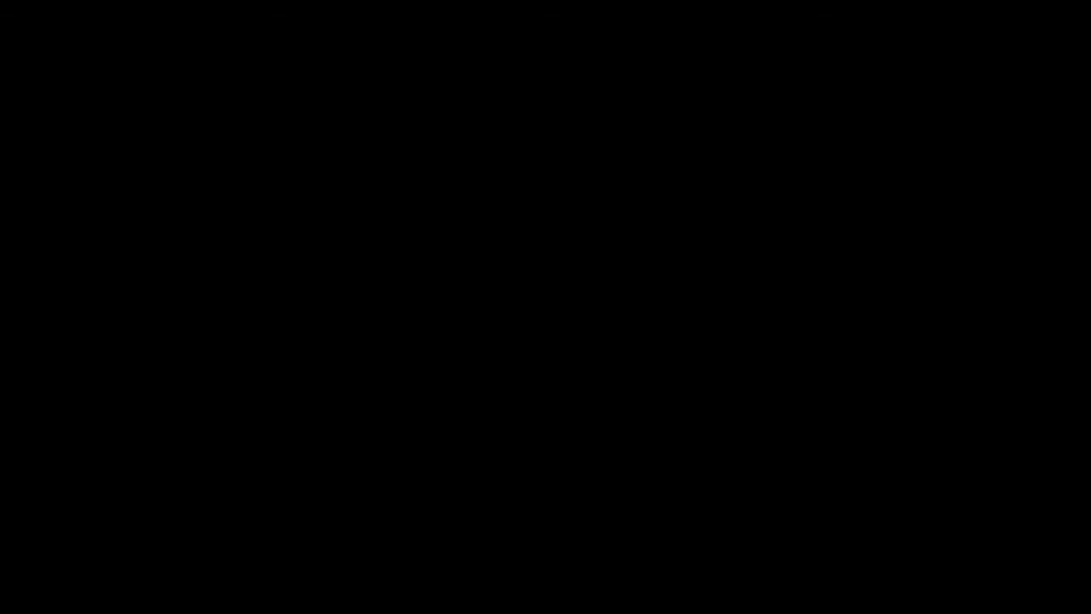
Step: Walk across the plaza toward the bank lobby entrance
key(w)
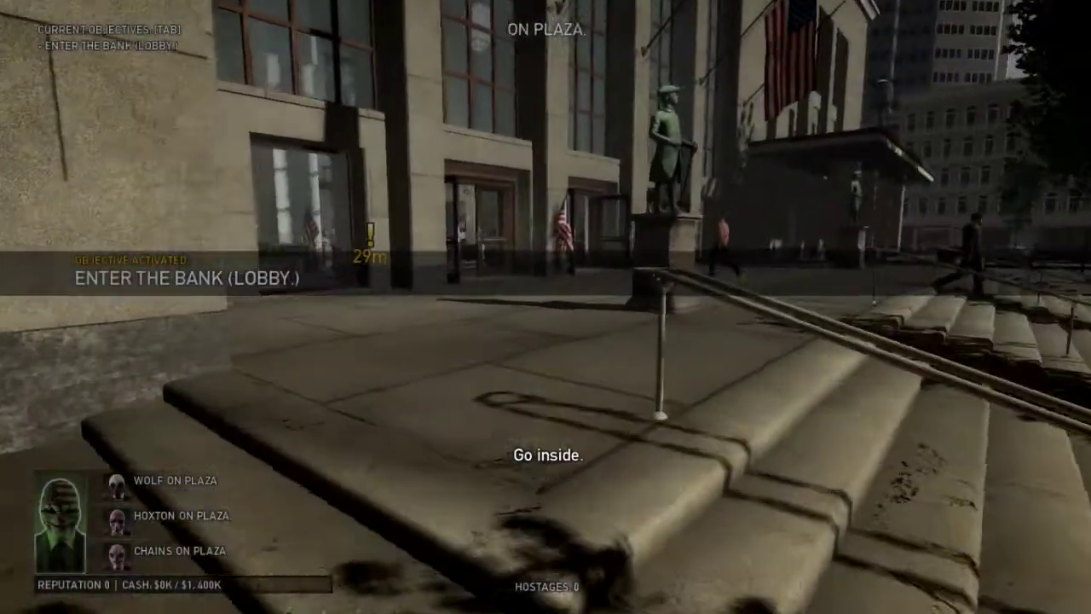
key(w)
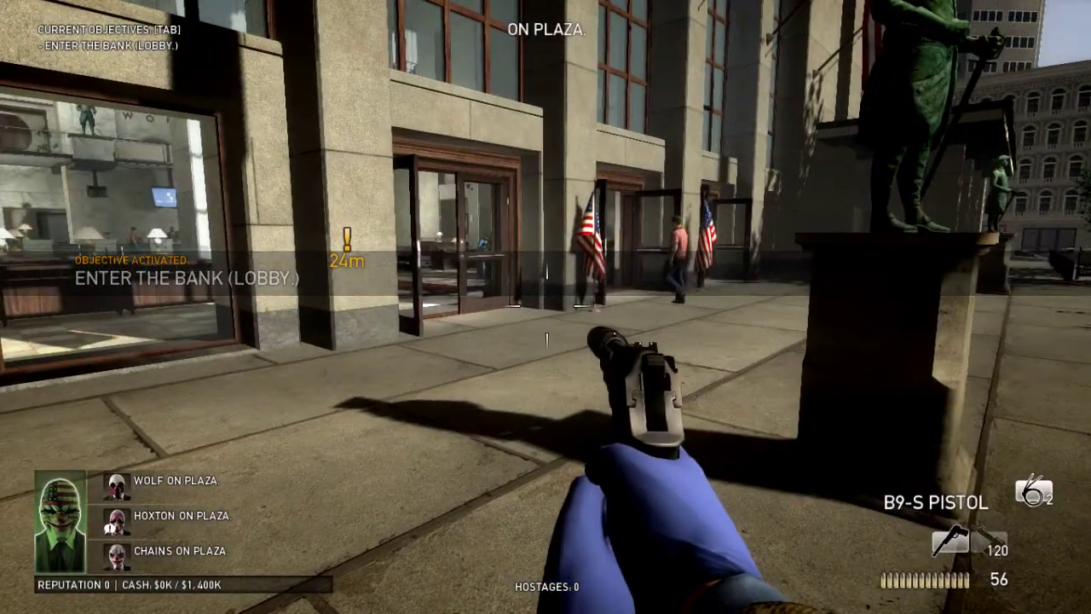
key(w)
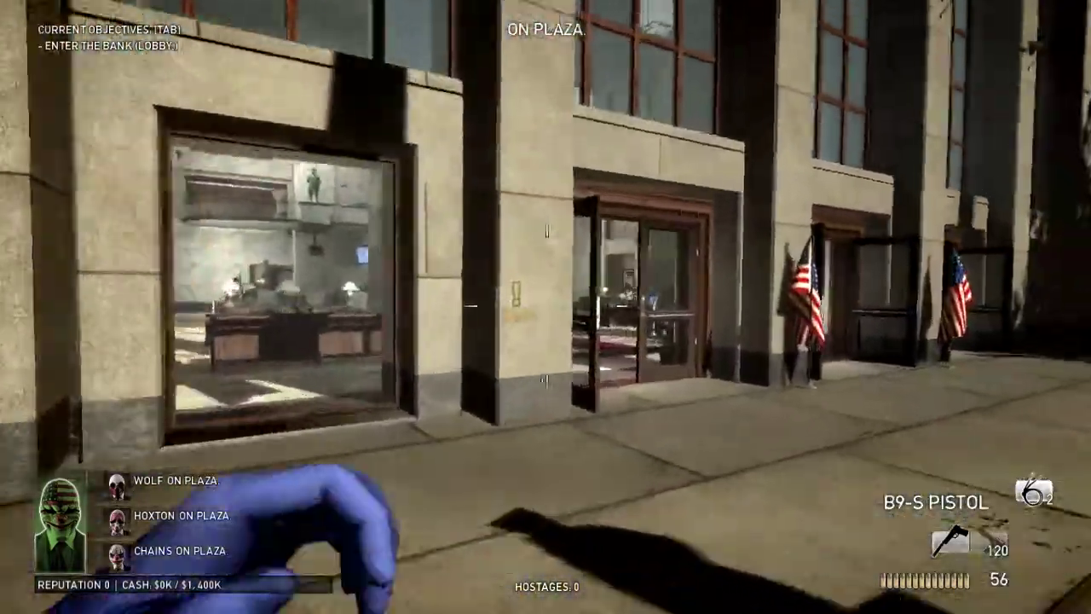